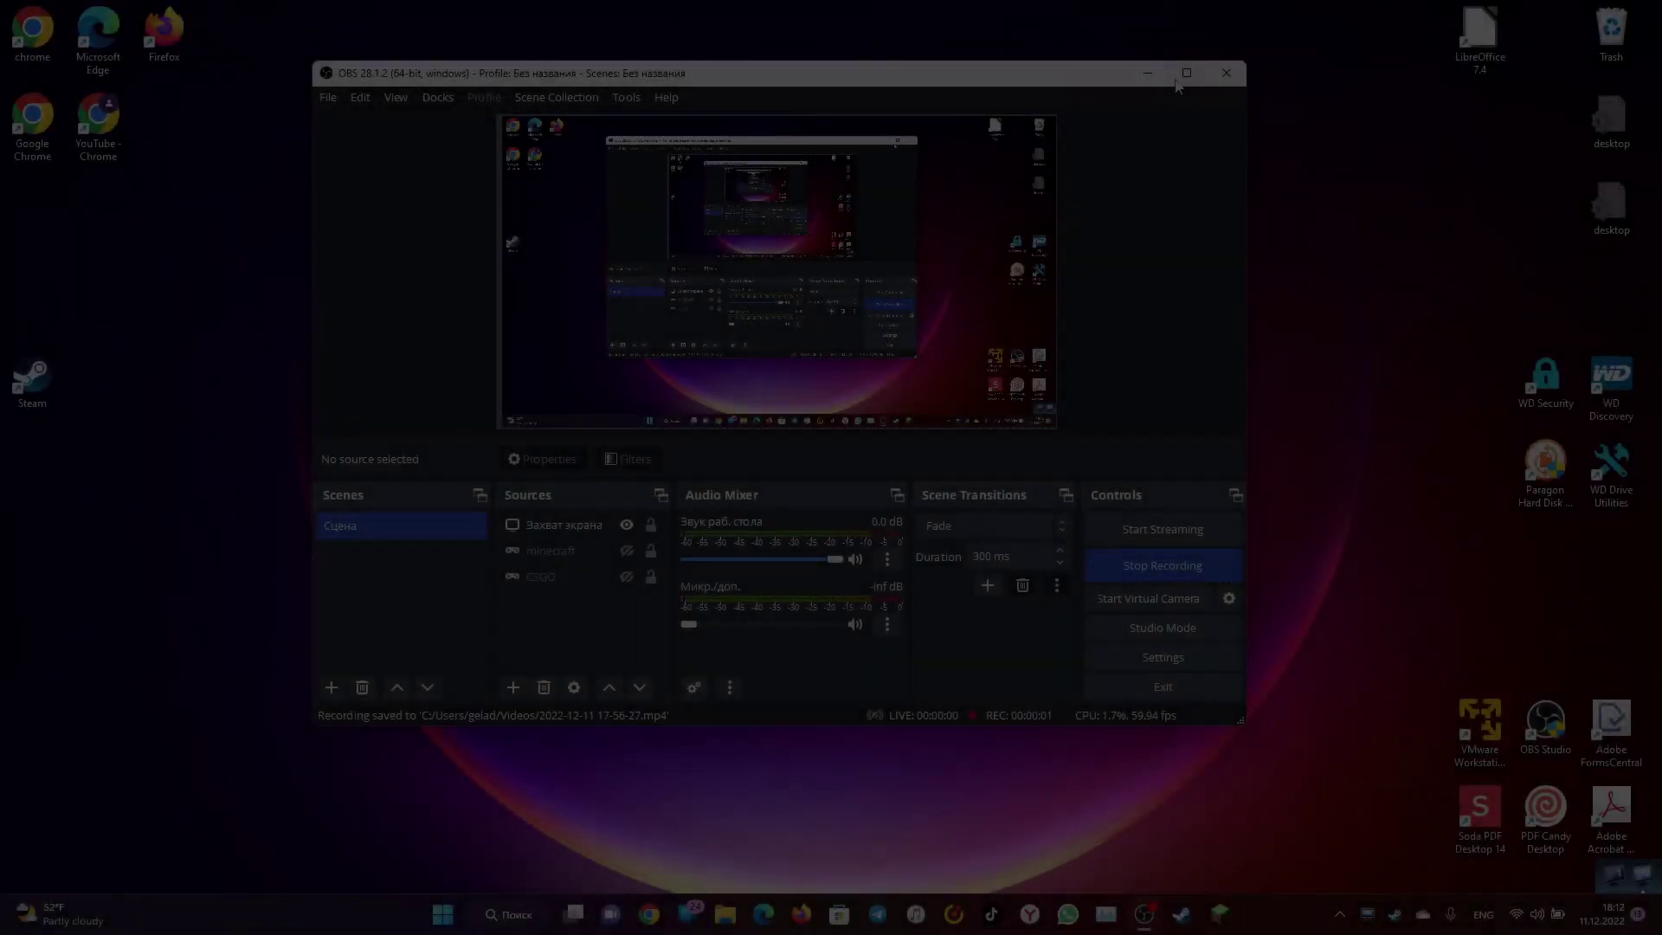
Minimize OBS and launch Chrome from the YouTube - Chrome desktop shortcut.
{"action": "left_click", "coordinate": [1148, 73]}
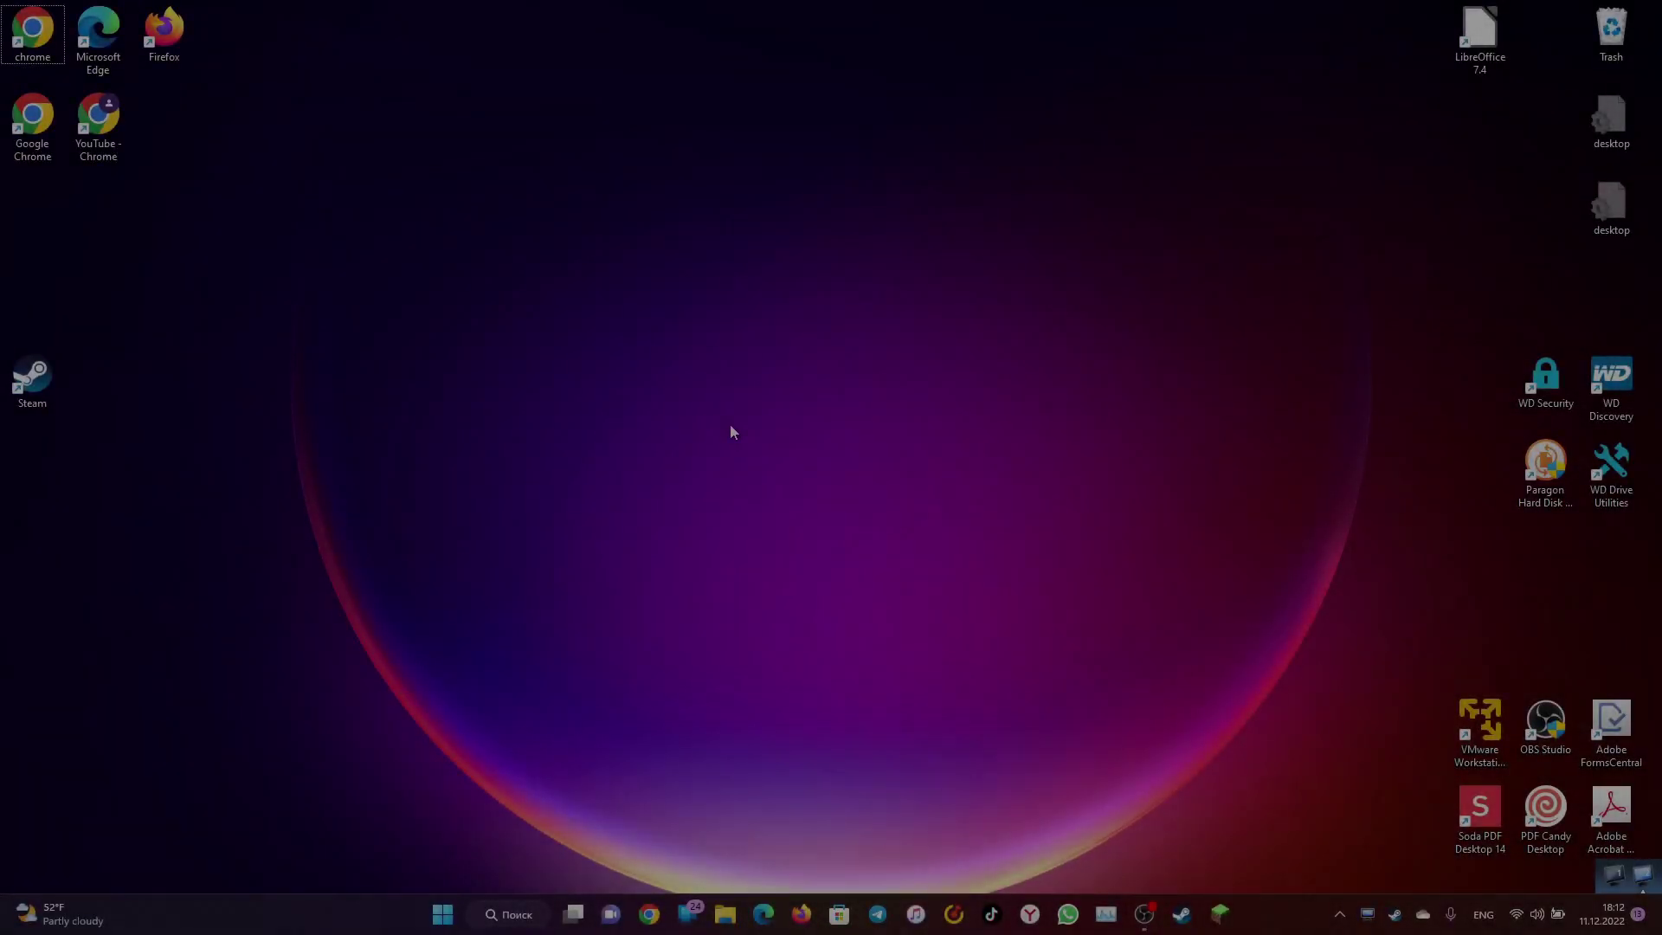
{"action": "left_click", "coordinate": [102, 126]}
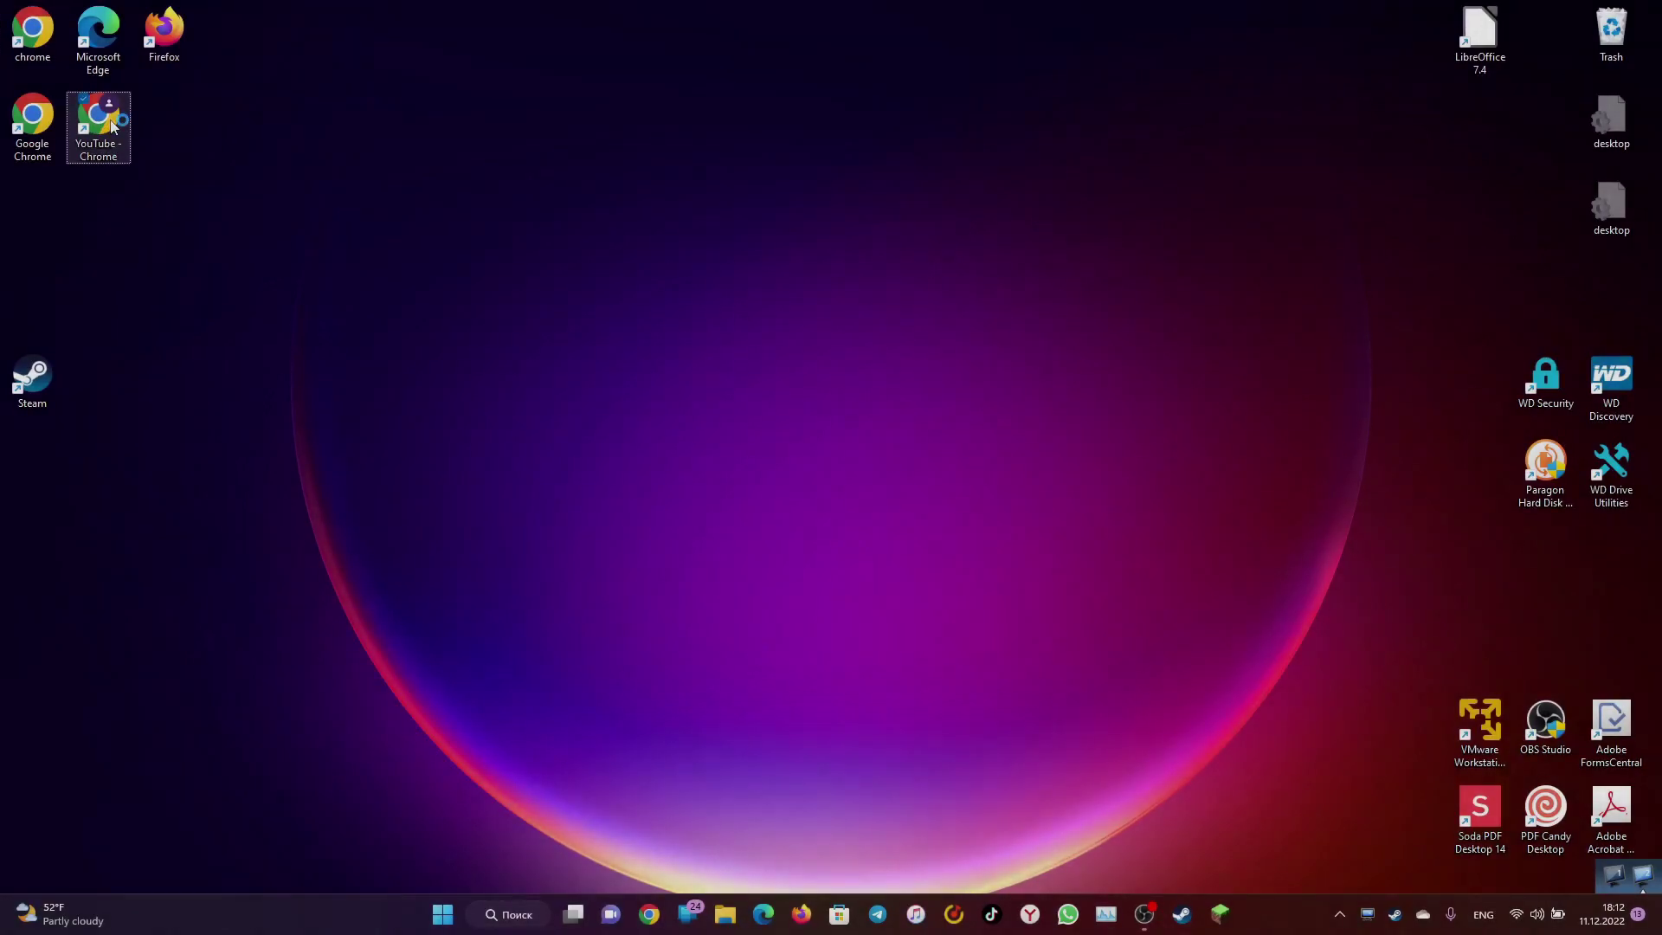
{"action": "double_click", "coordinate": [101, 126]}
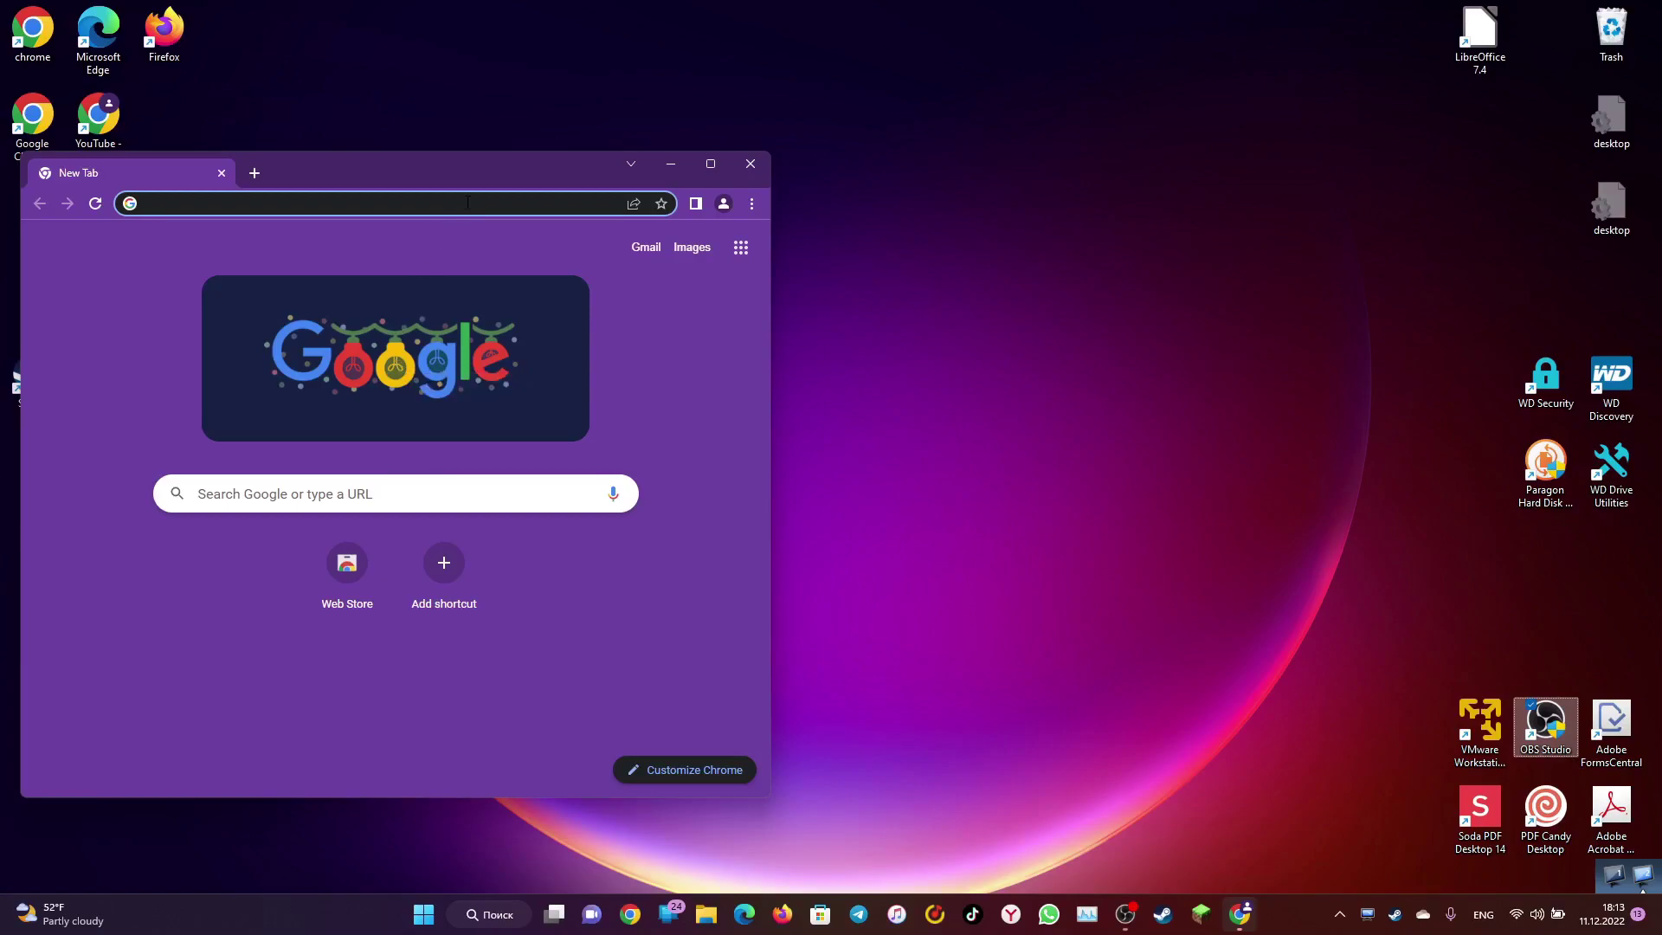
{"action": "type", "text": "OP"}
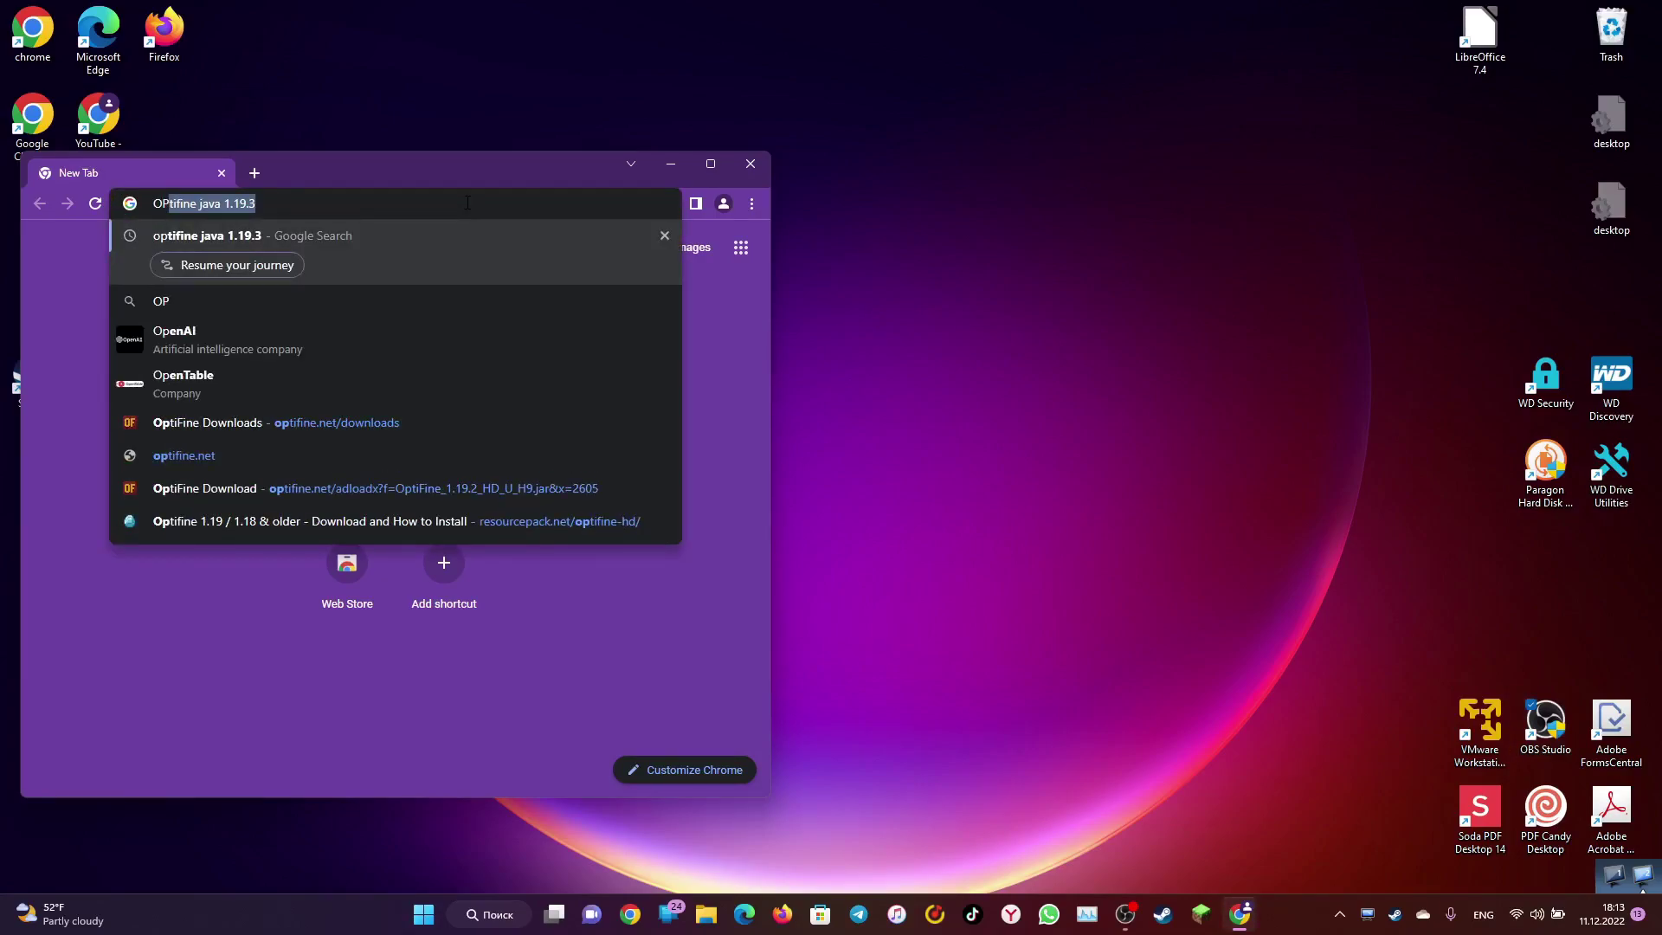
Search 'optifine java 1.19.3' and download the OptiFine 1.19.2 HD U H9 jar past the adfoc.us page.
{"action": "left_click", "coordinate": [429, 237]}
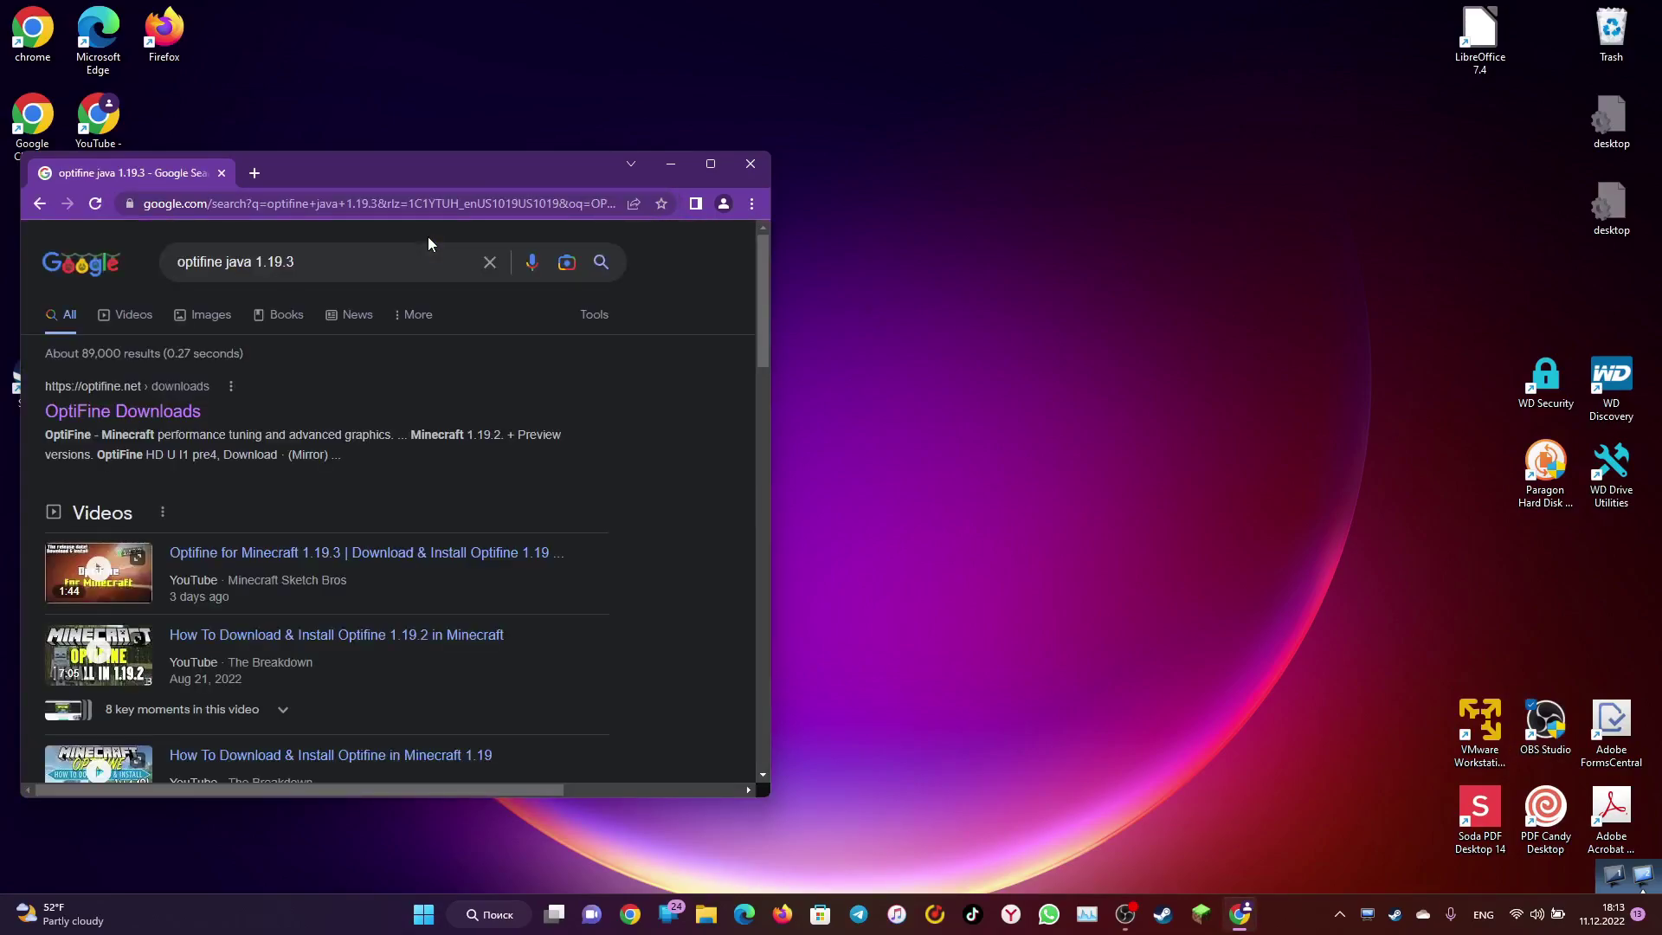
{"action": "left_click", "coordinate": [115, 411]}
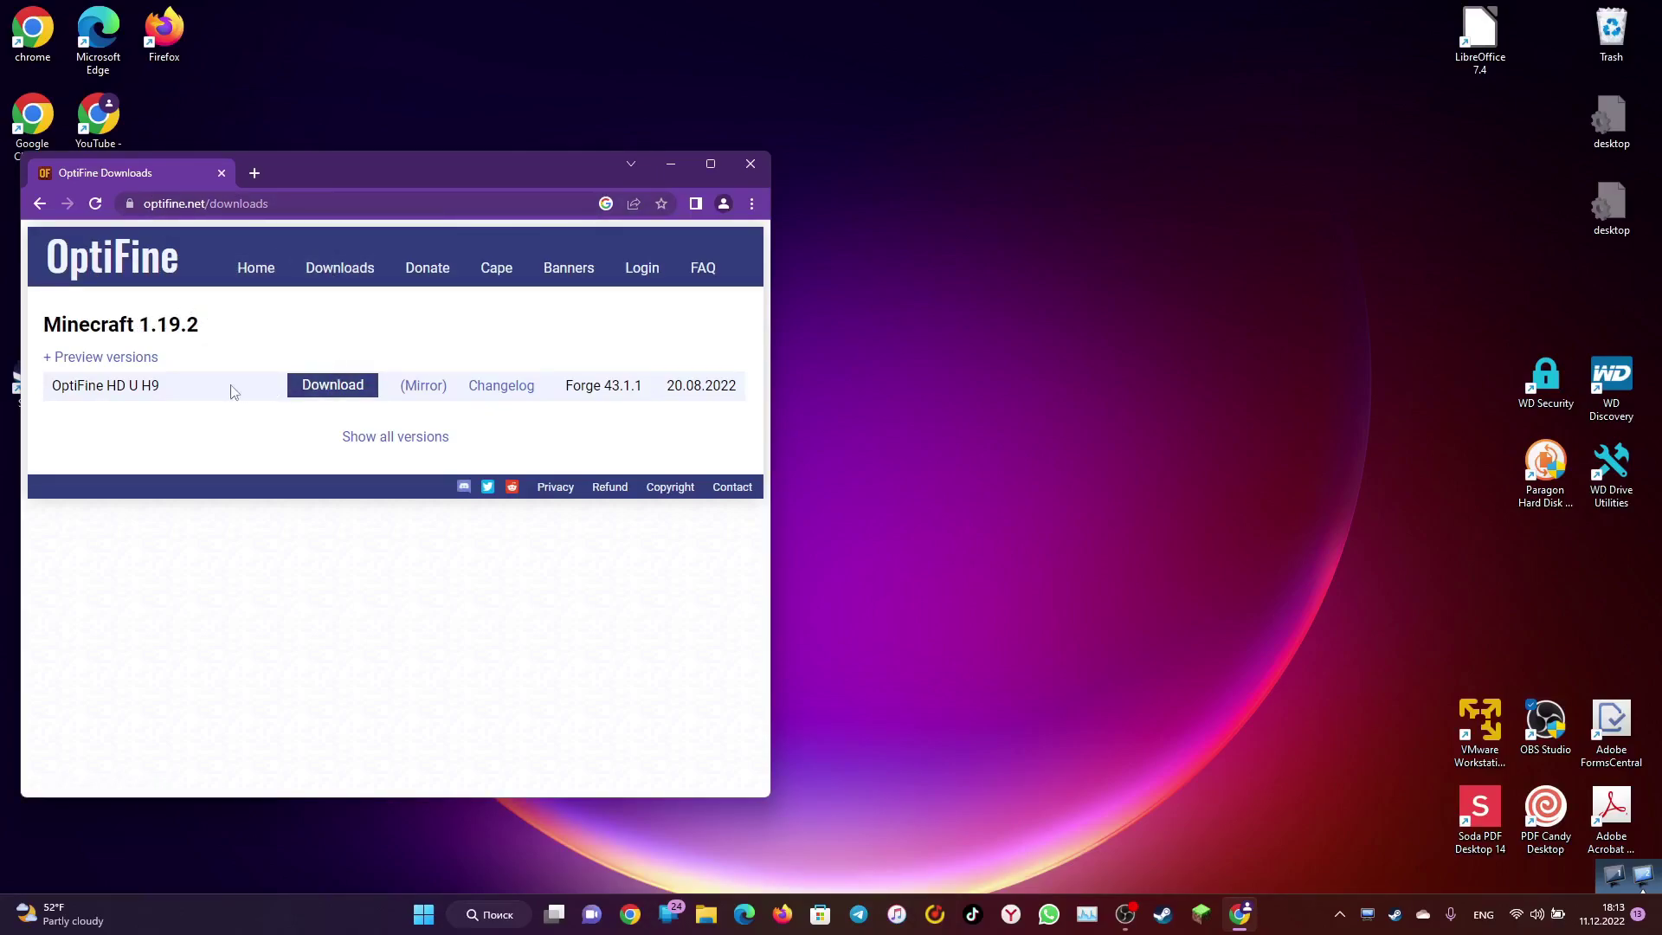
{"action": "left_click", "coordinate": [331, 386]}
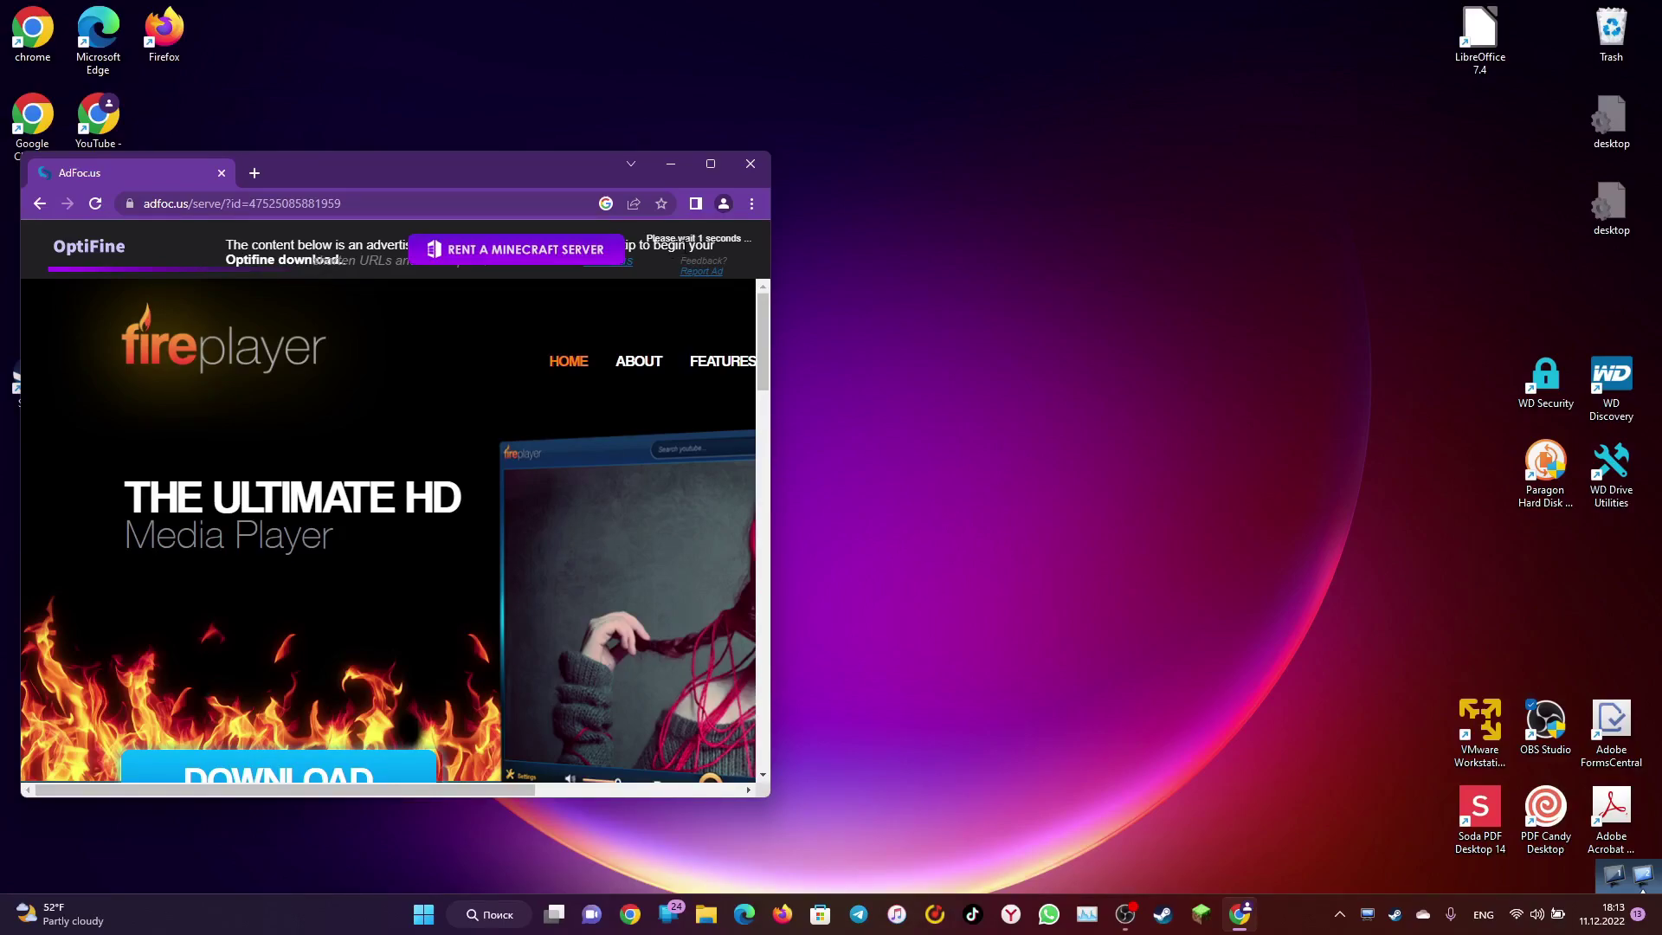
{"action": "left_click", "coordinate": [702, 251]}
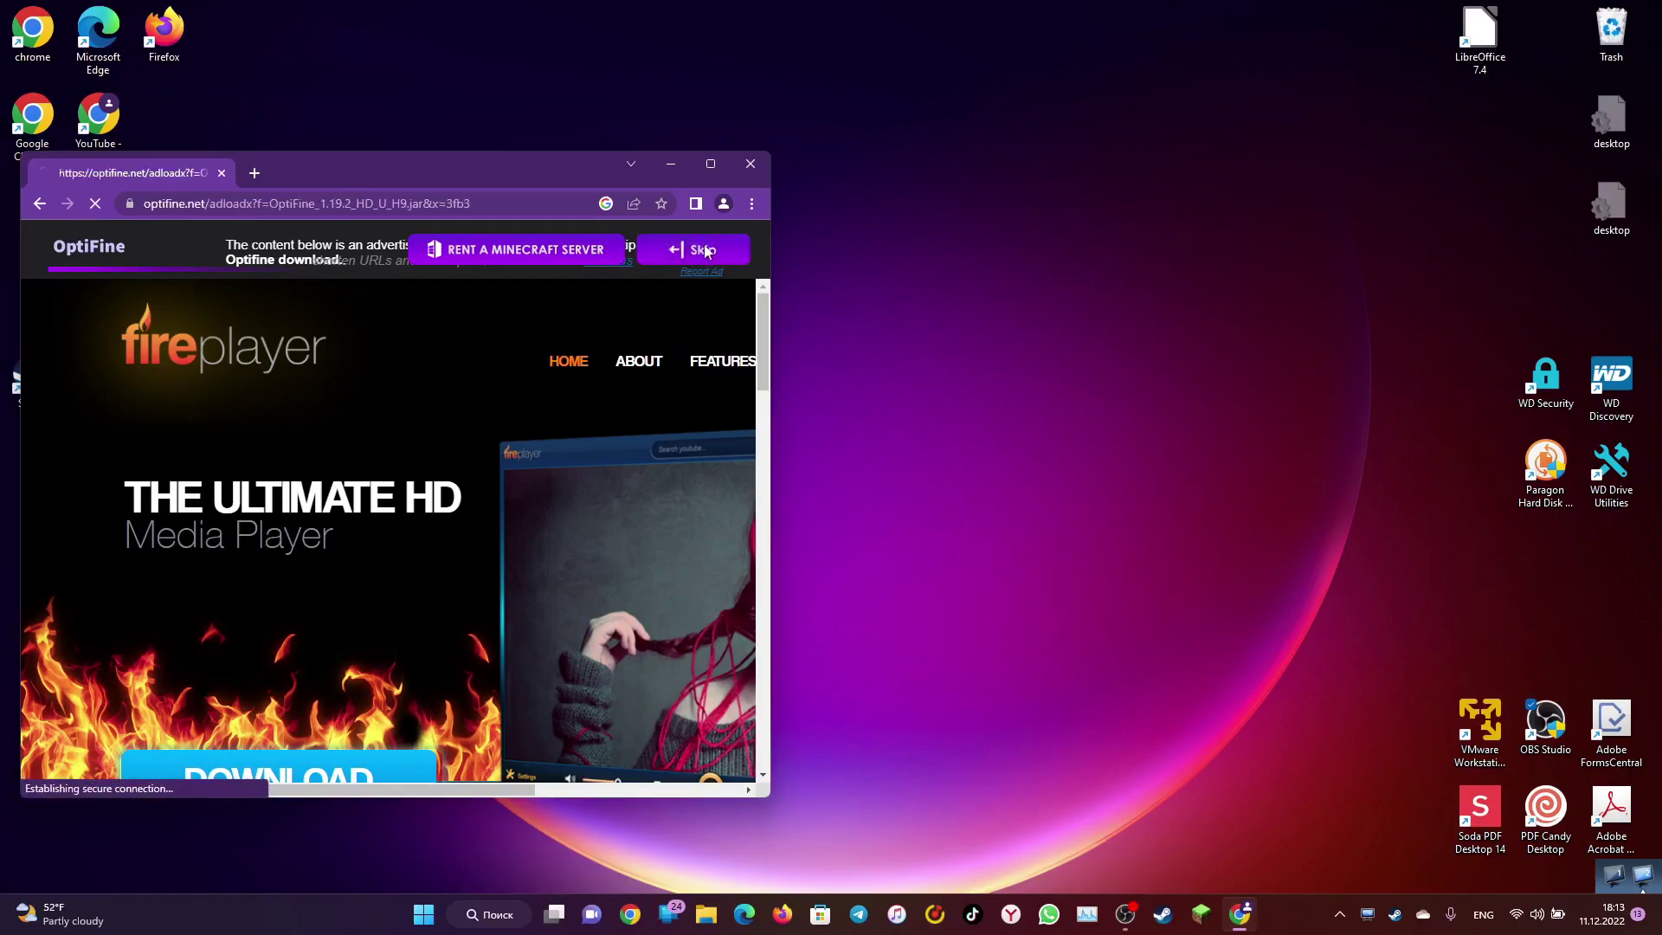
{"action": "left_click", "coordinate": [491, 389]}
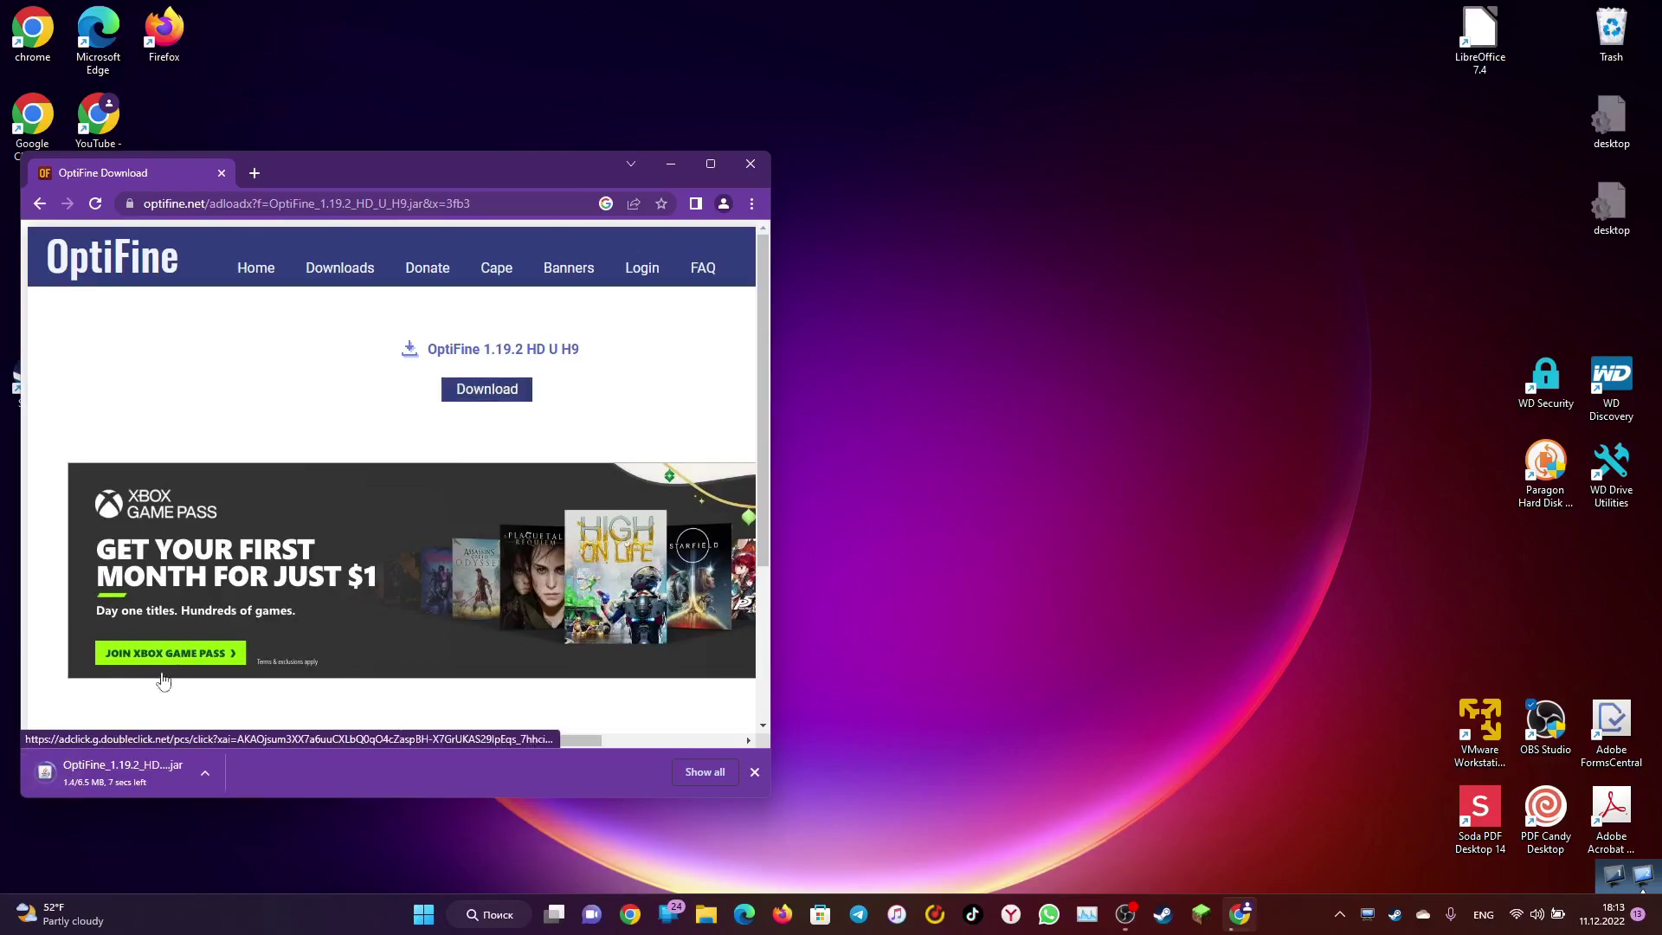
Replace the OptiFine tab with java.com's Java download page and copy the jar to the desktop.
{"action": "left_click", "coordinate": [253, 173]}
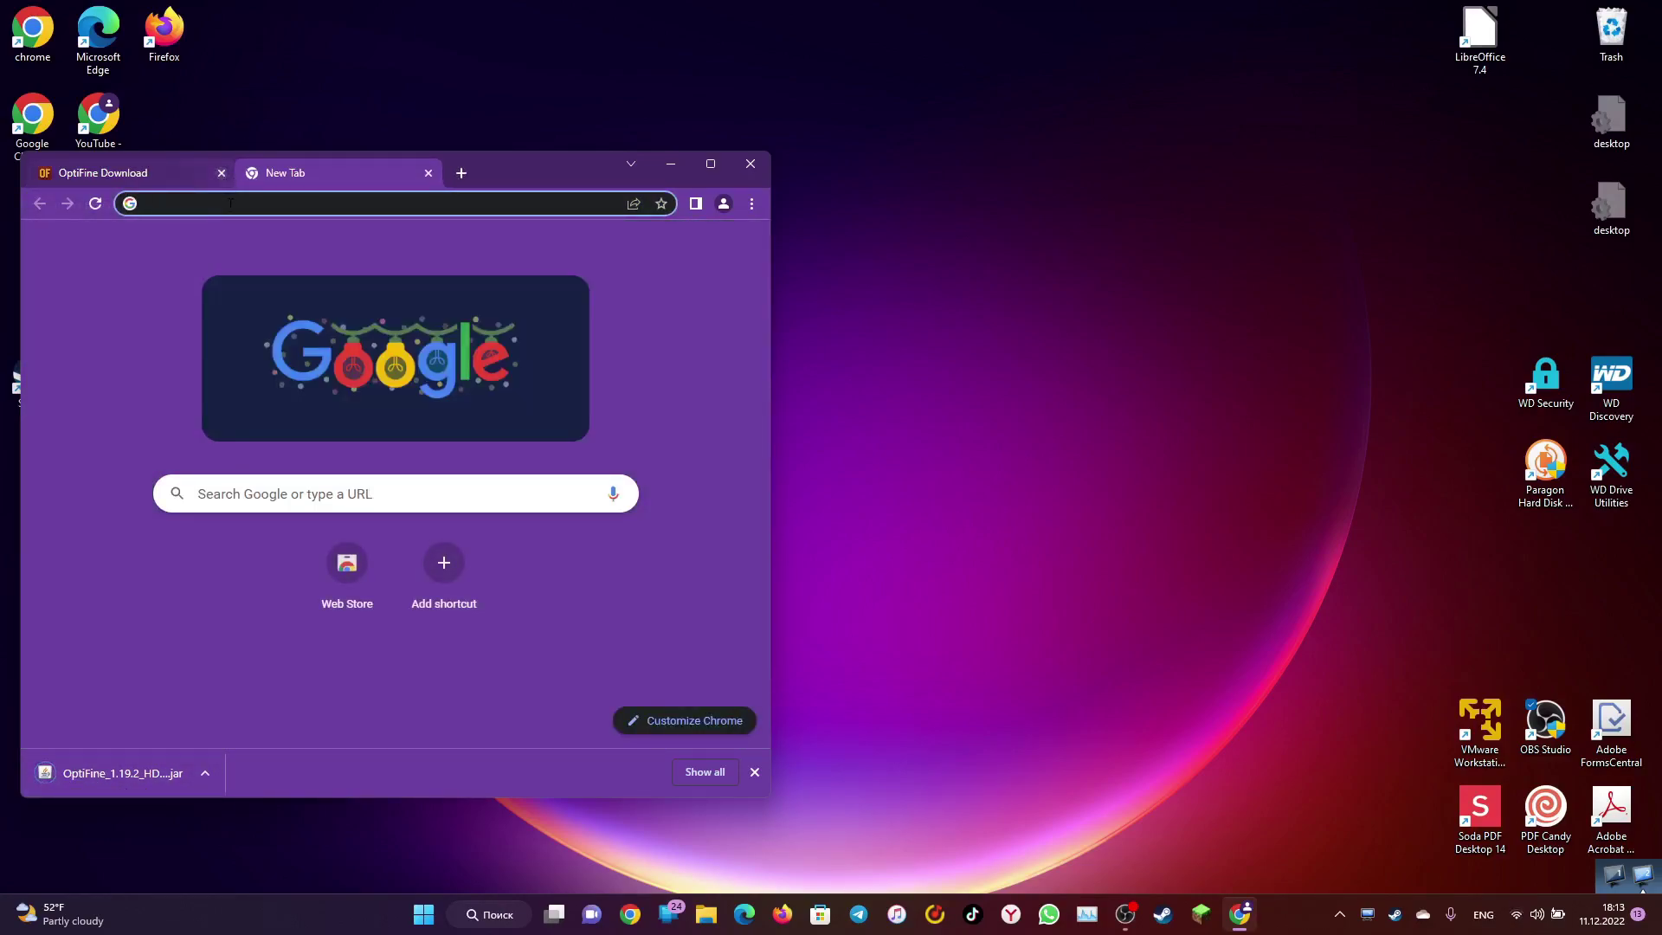
{"action": "left_click", "coordinate": [220, 173]}
{"action": "type", "text": "JV"}
{"action": "key", "text": "BackSpace"}
{"action": "type", "text": "ava"}
{"action": "key", "text": "Return"}
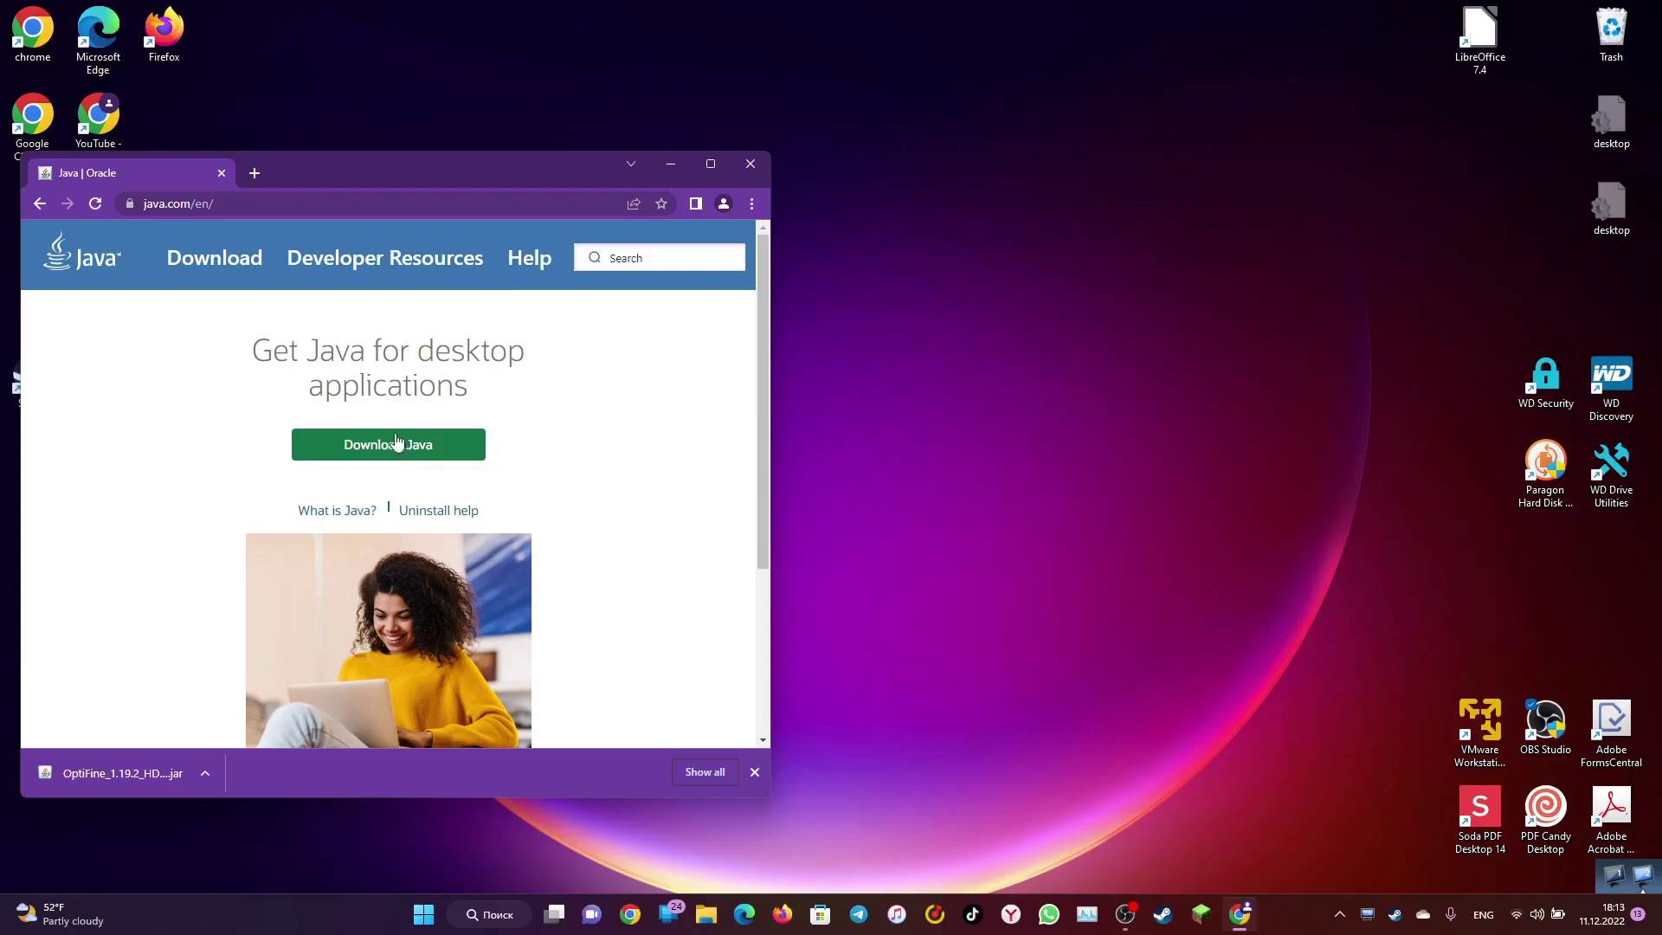
{"action": "left_click", "coordinate": [206, 260]}
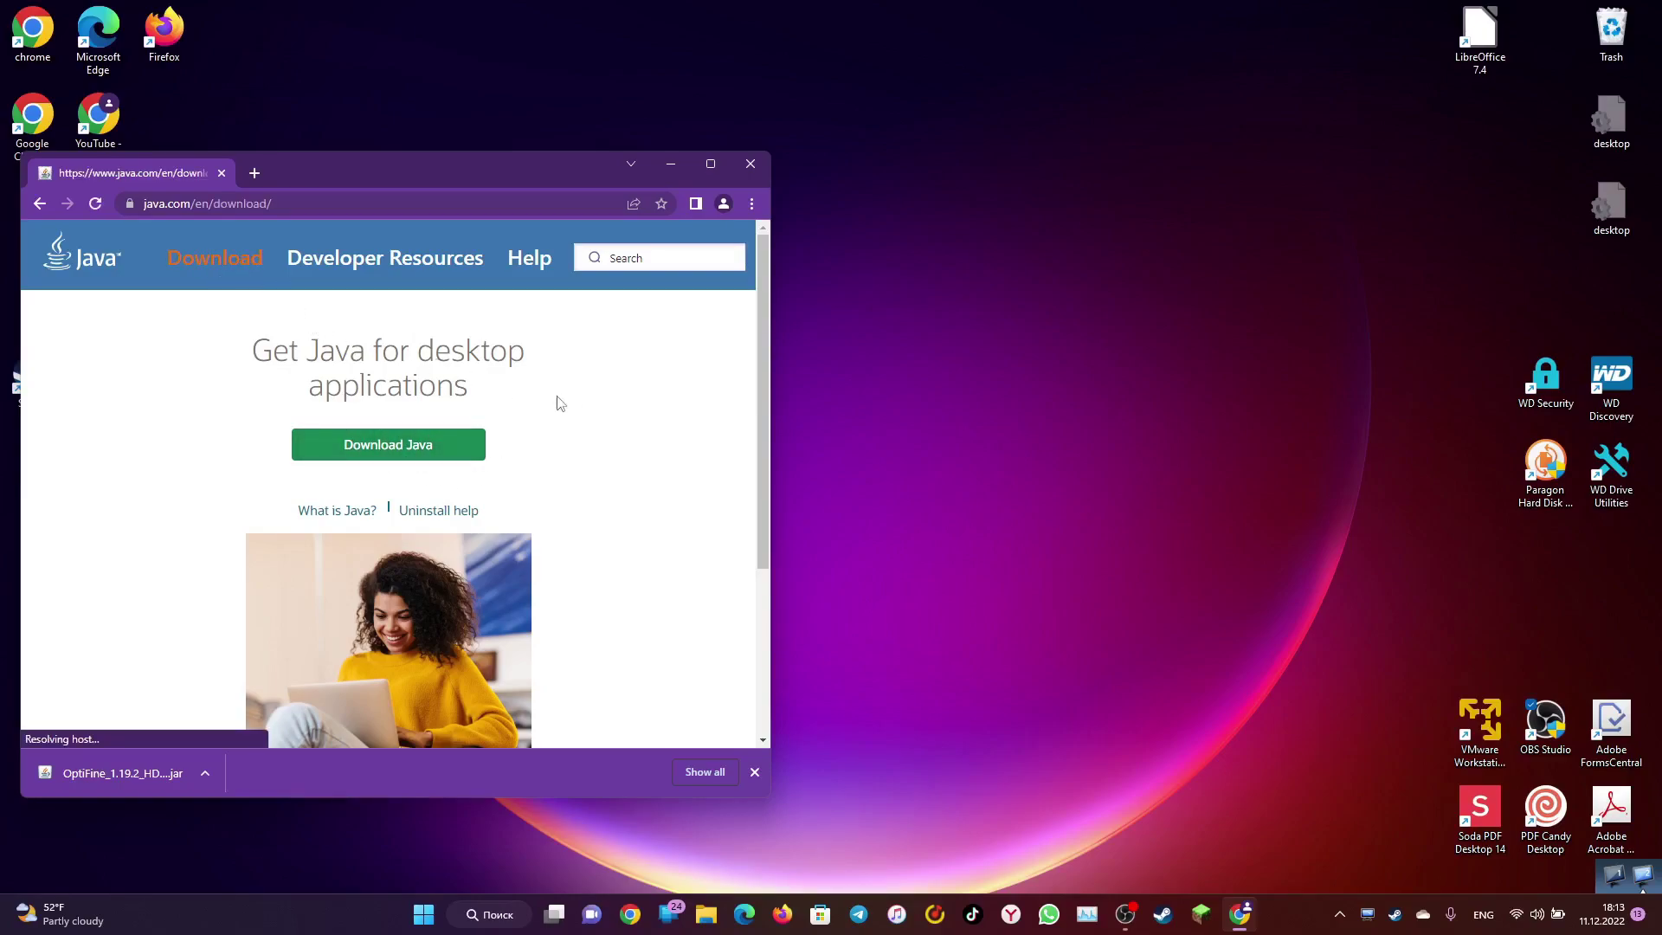
{"action": "scroll", "coordinate": [496, 422], "scroll_direction": "down", "scroll_amount": 3}
{"action": "scroll", "coordinate": [496, 422], "scroll_direction": "down", "scroll_amount": 2}
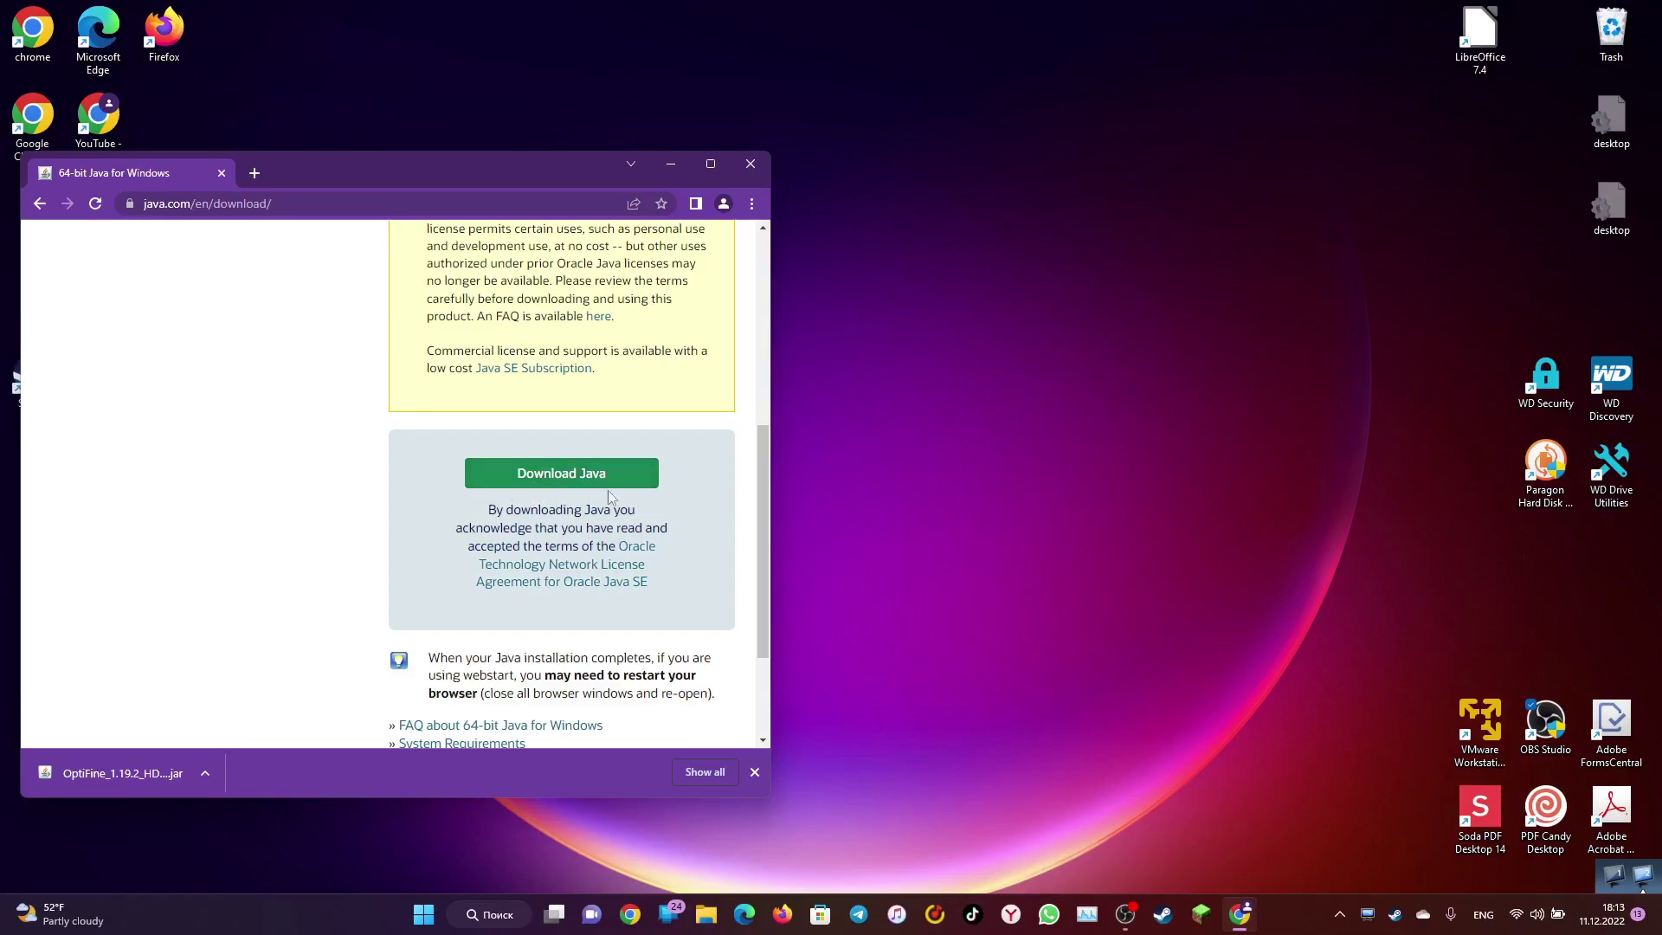
{"action": "left_click_drag", "start_coordinate": [135, 771], "coordinate": [1110, 470]}
Close Chrome and run the desktop jar to install OptiFine HD Ultra H9 for 1.19.2.
{"action": "left_click", "coordinate": [751, 164]}
{"action": "left_click_drag", "start_coordinate": [1150, 389], "coordinate": [909, 316]}
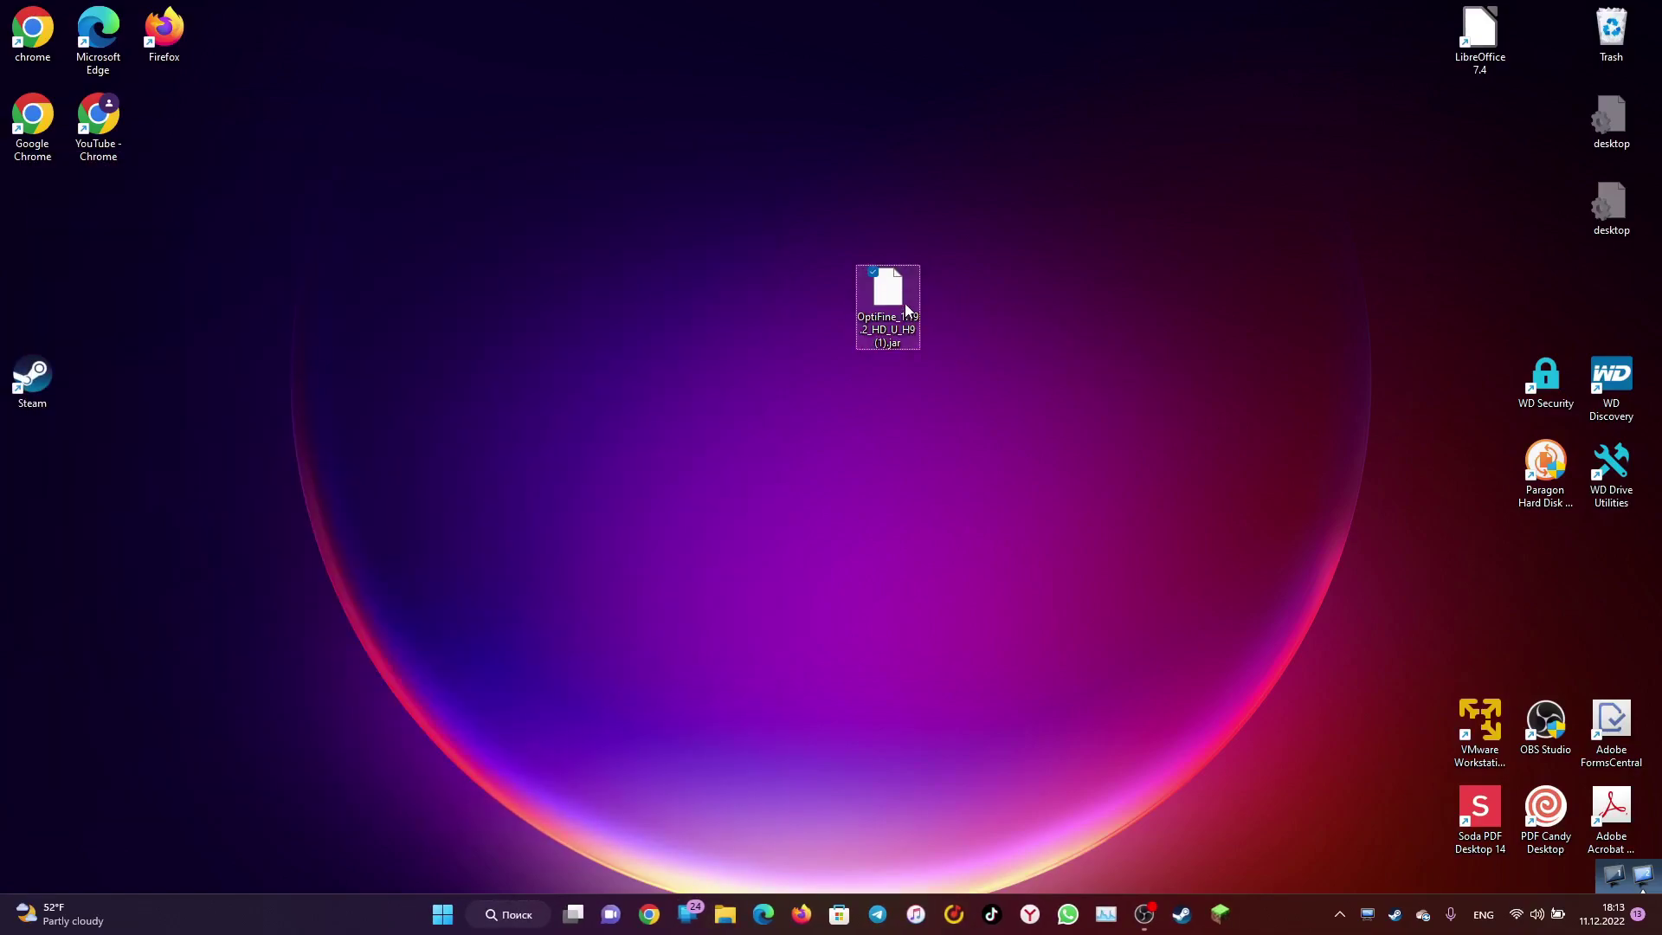
{"action": "double_click", "coordinate": [888, 300]}
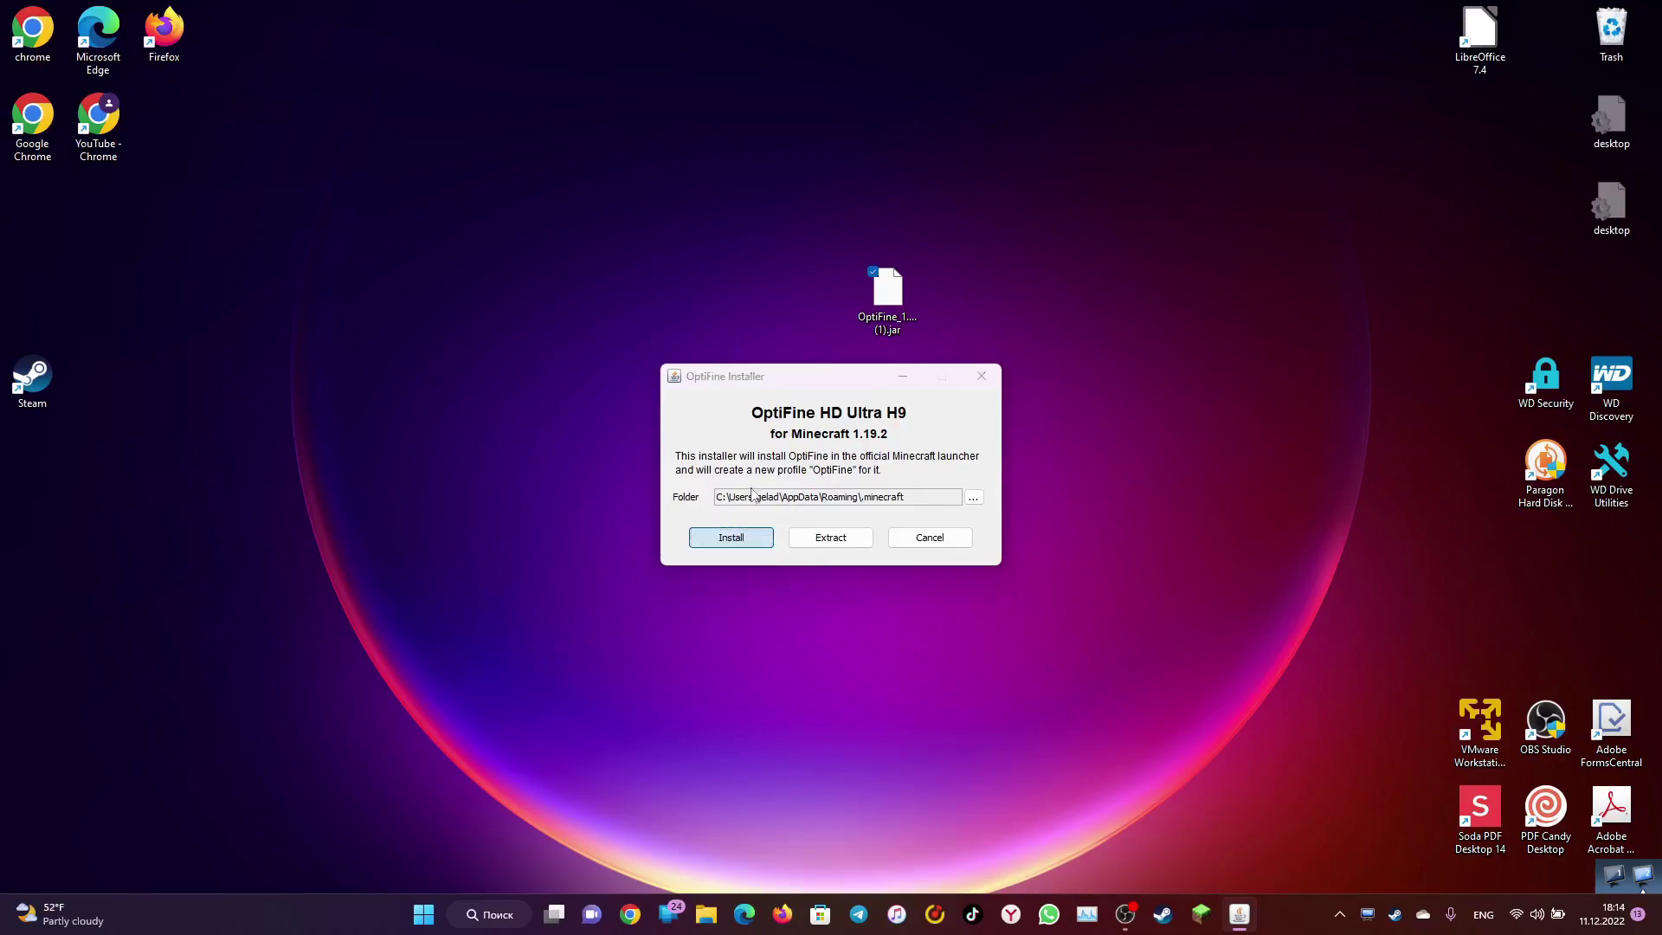
{"action": "left_click", "coordinate": [730, 537]}
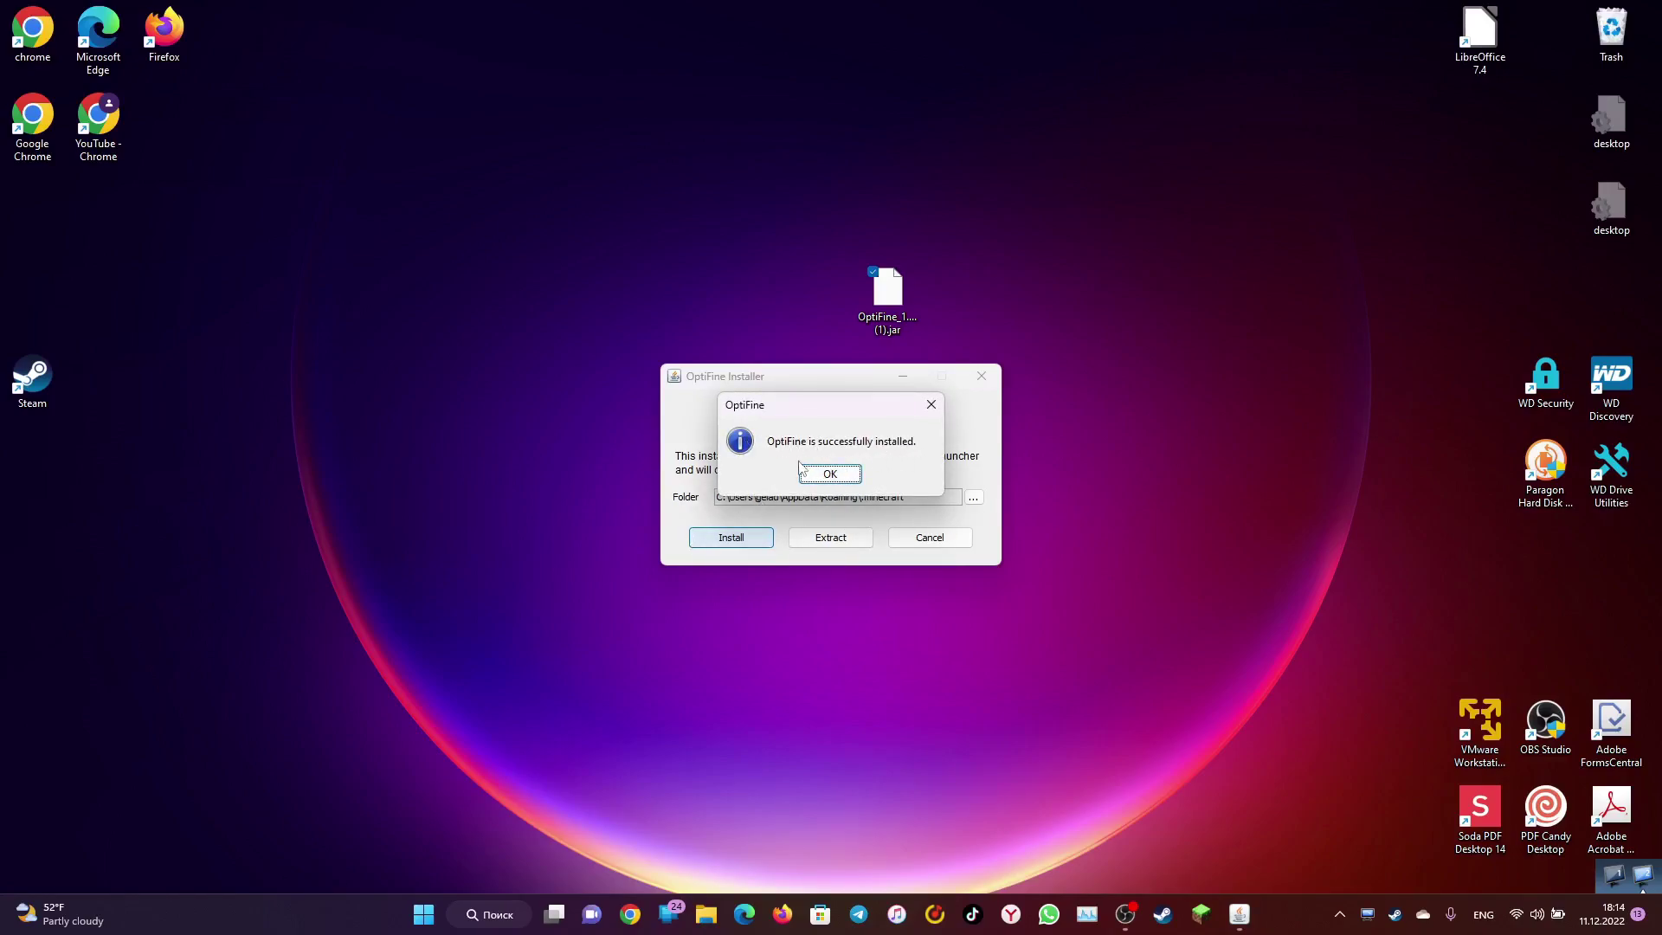
{"action": "left_click", "coordinate": [829, 473]}
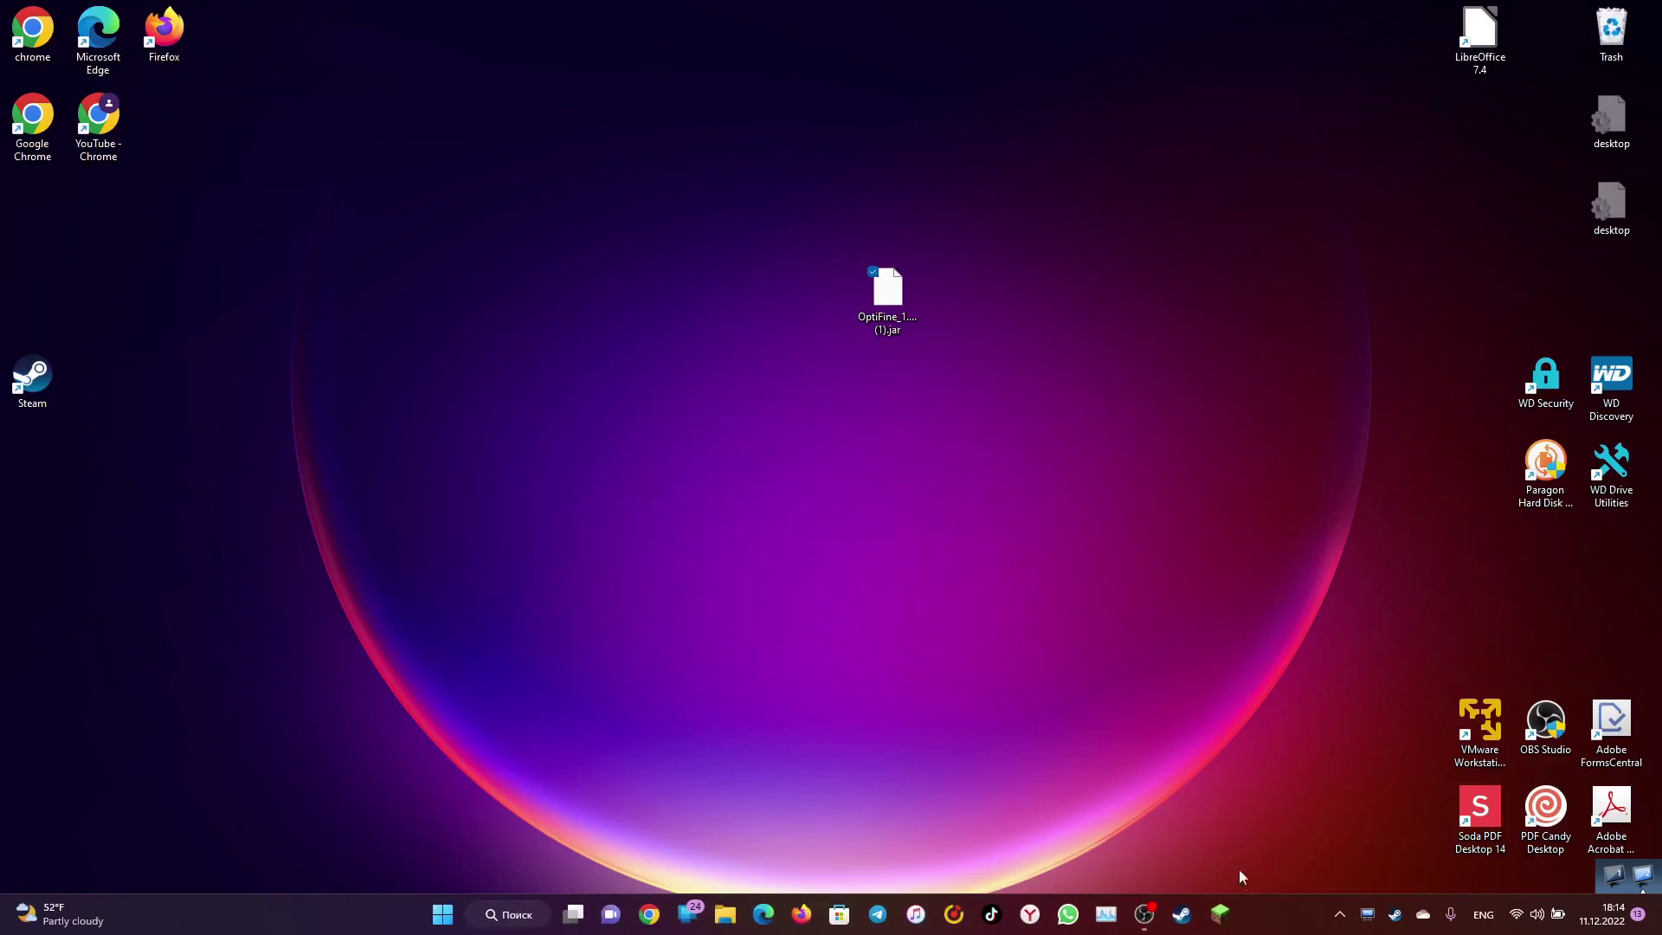
Select the OptiFine 1.19.2 HD U H9 installation in Minecraft Launcher and press Play.
{"action": "left_click", "coordinate": [1223, 914]}
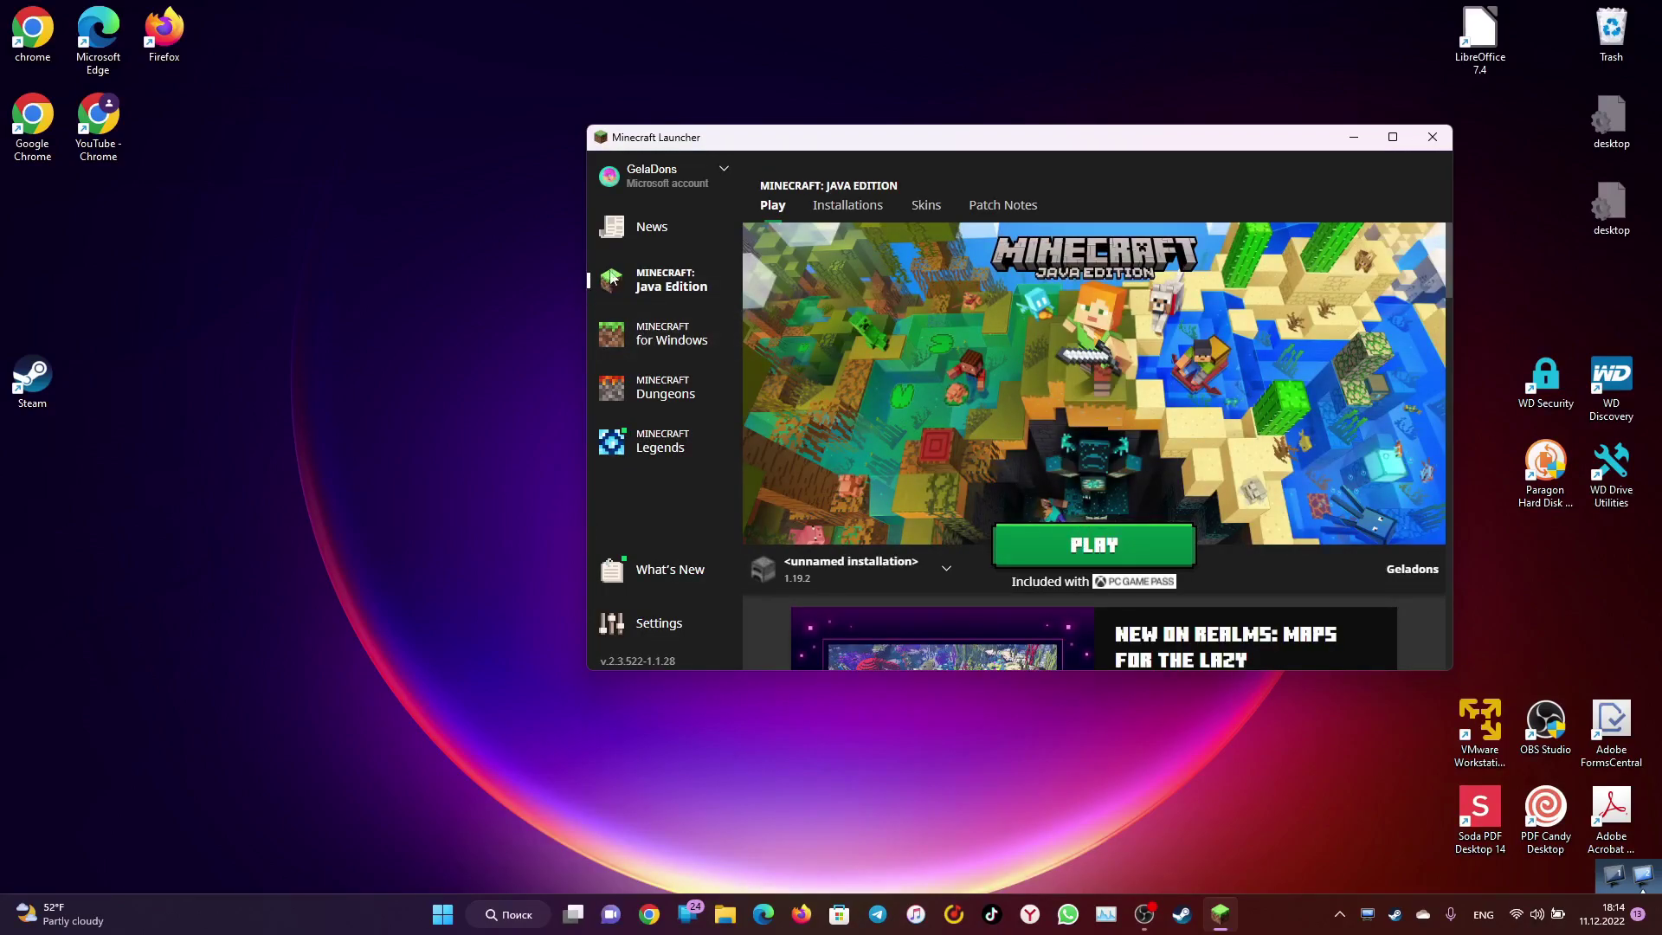
{"action": "left_click", "coordinate": [851, 568]}
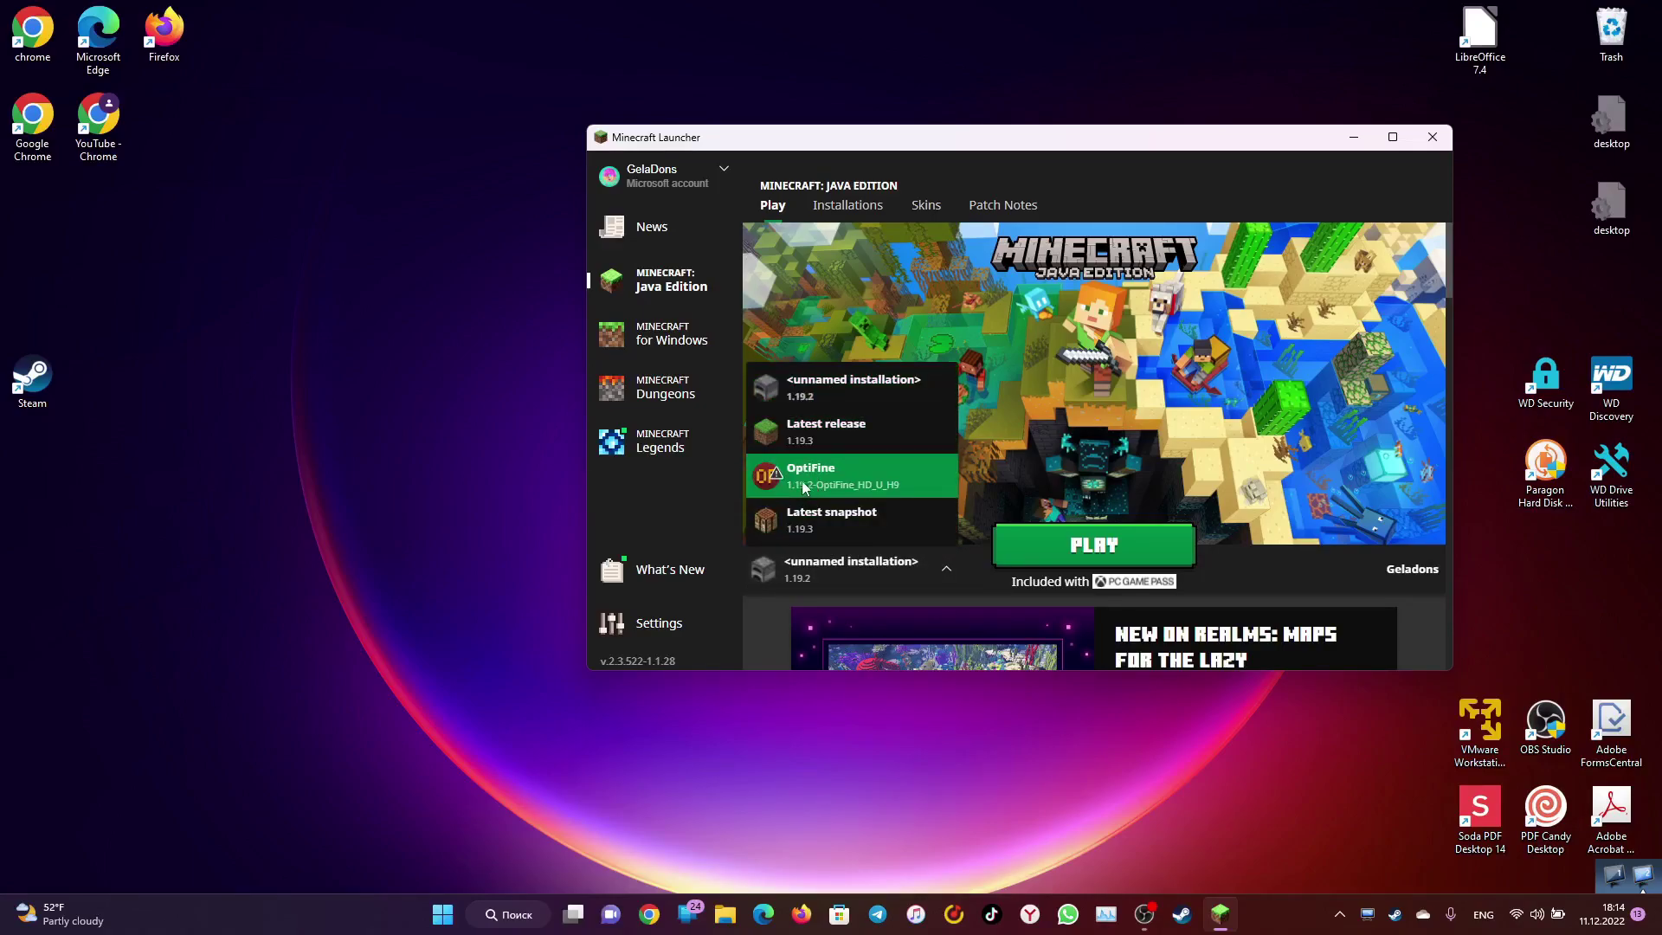
{"action": "left_click", "coordinate": [868, 490]}
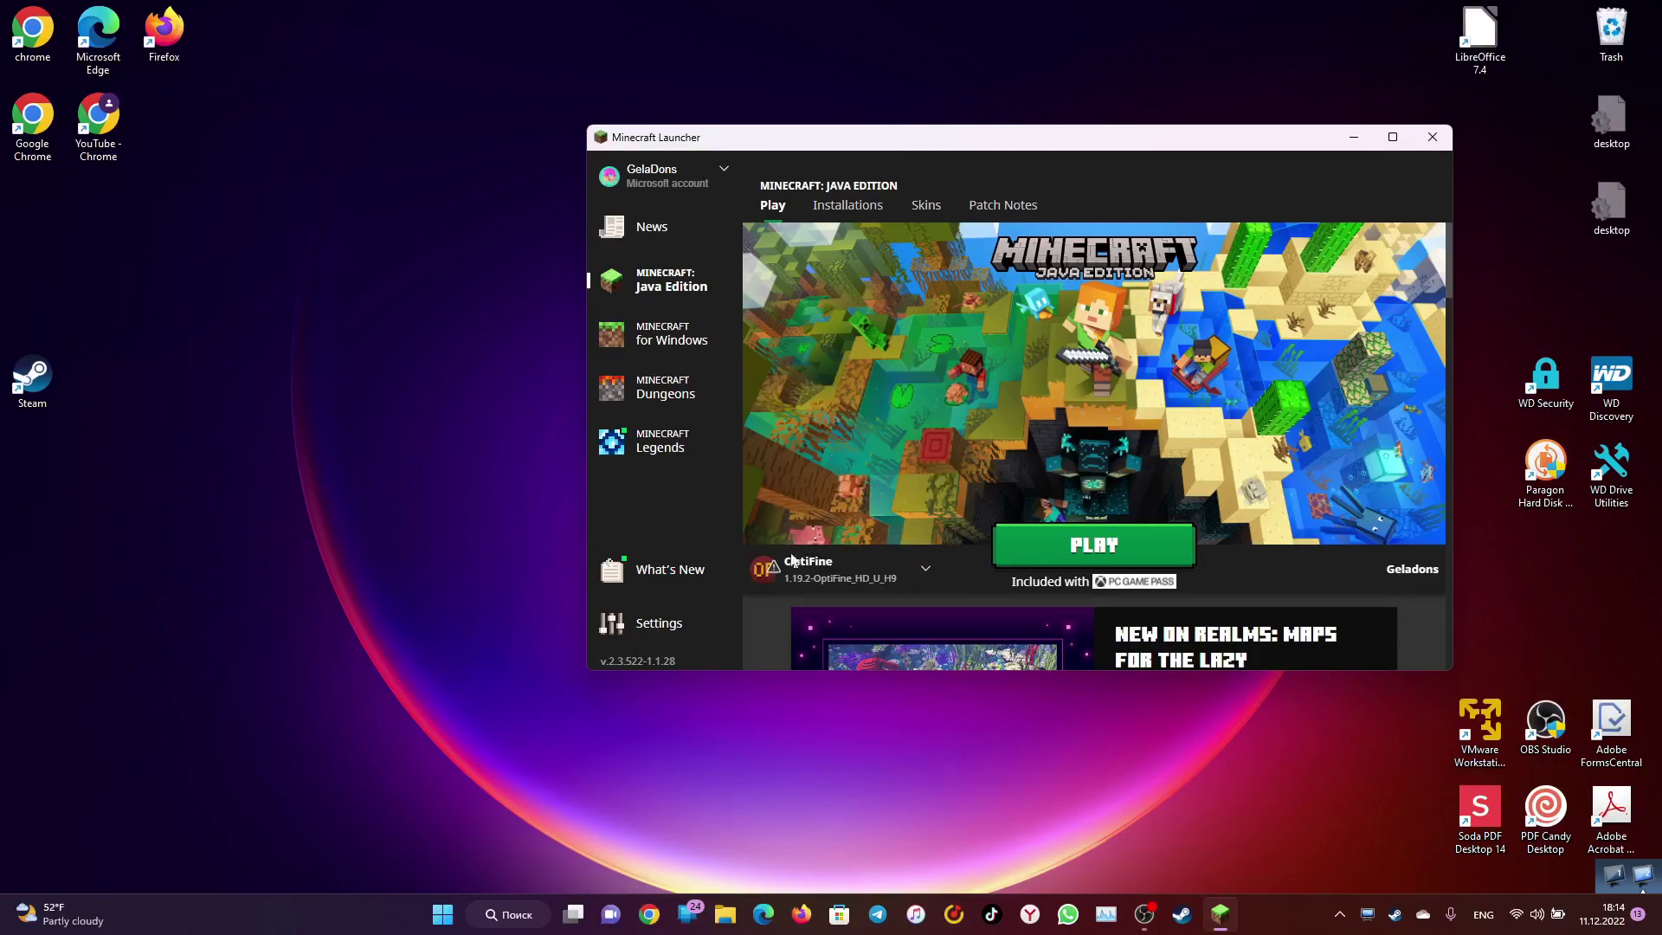
{"action": "left_click", "coordinate": [1074, 542]}
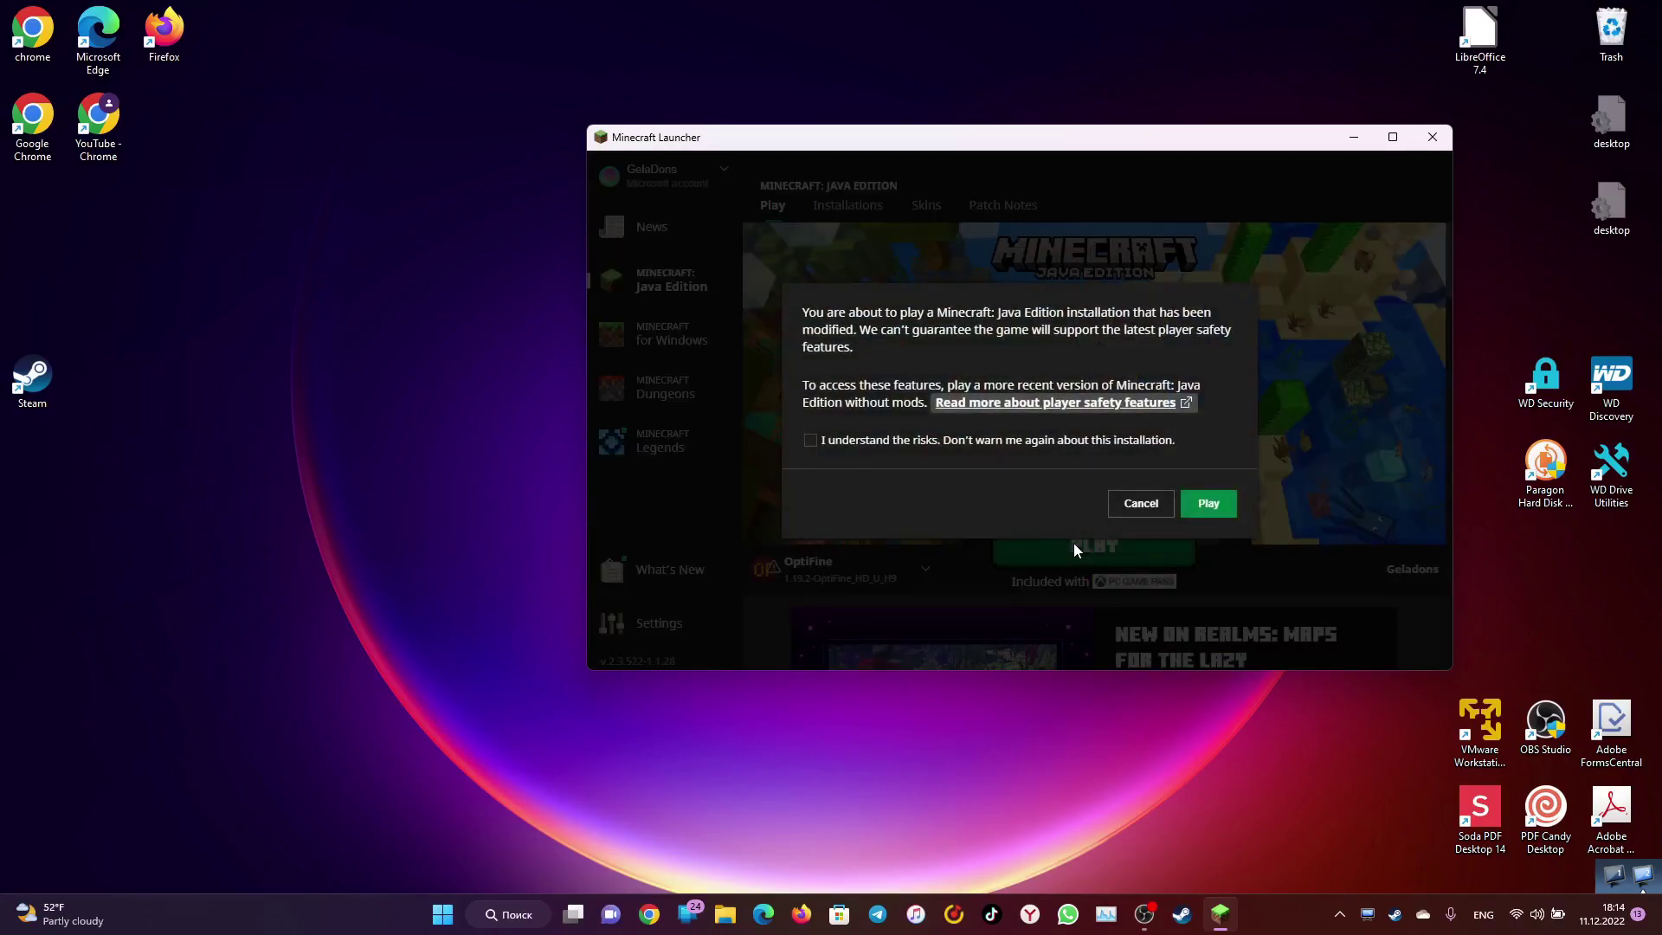
Tick 'I understand the risks. Don't warn me again about this installation.'.
{"action": "left_click", "coordinate": [1013, 440]}
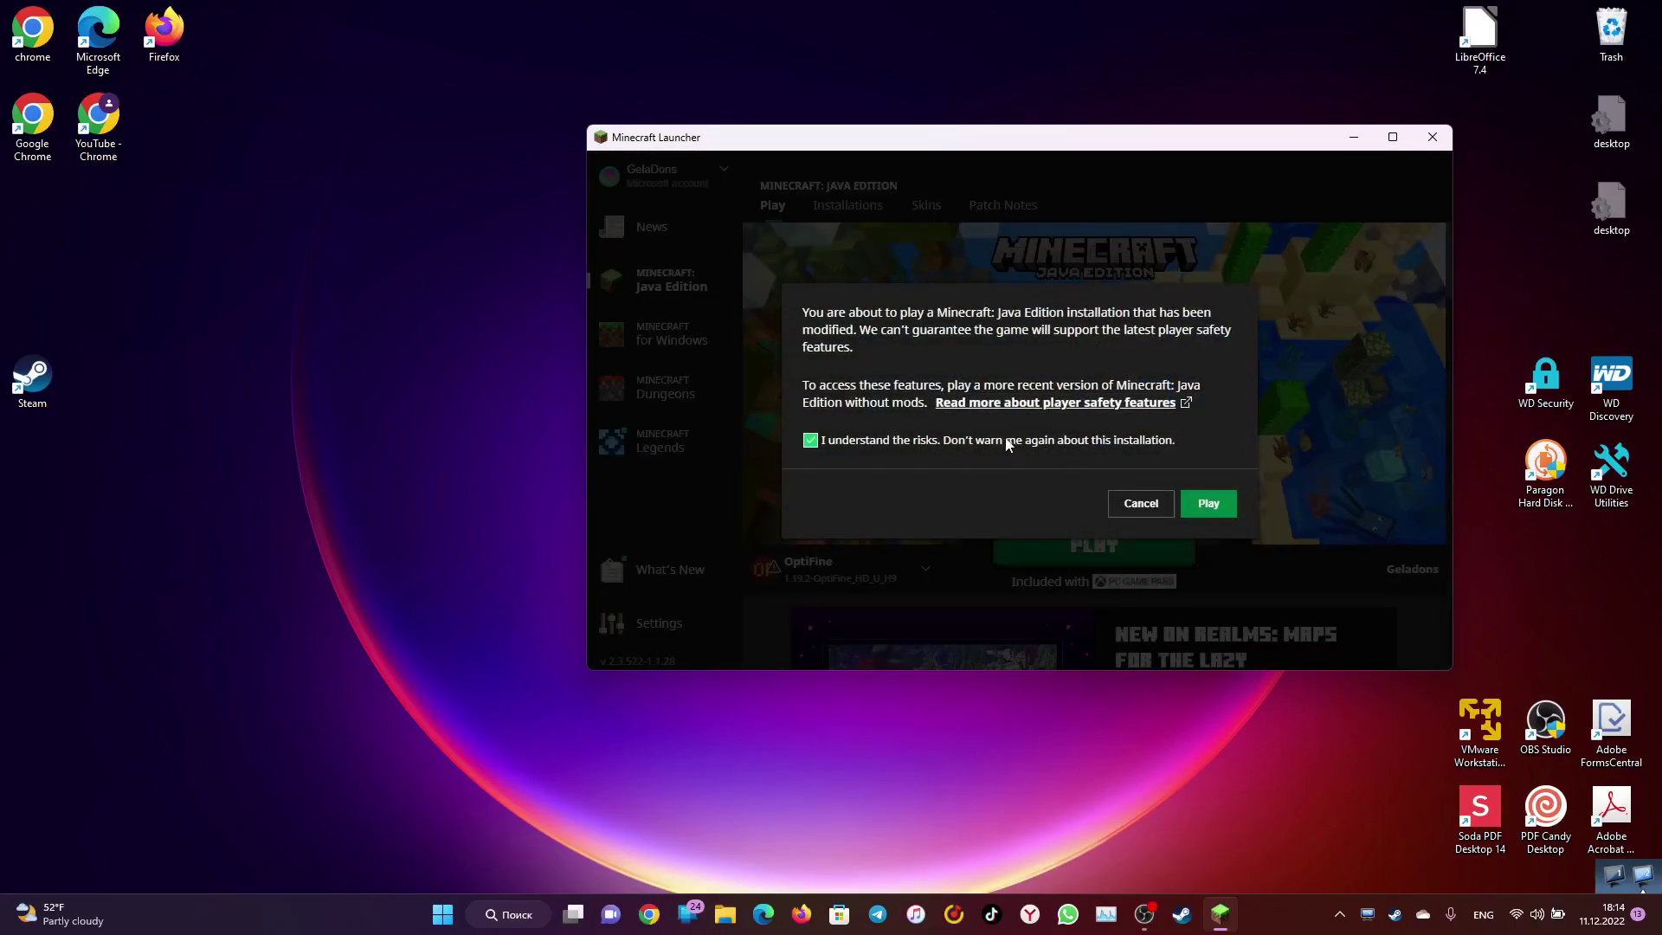